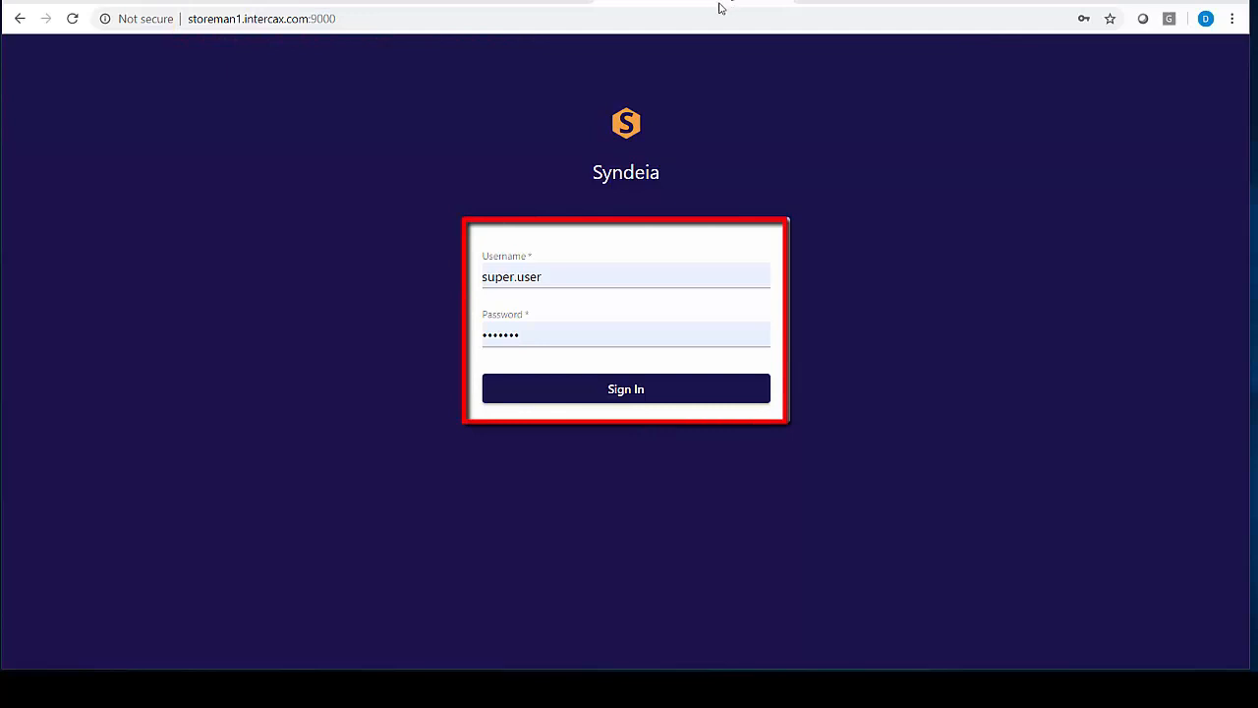
# Sign in with the prefilled credentials and inspect the Artifacts and ArtifactTypes bars in the home page's domain chart
pyautogui.click(637, 391)
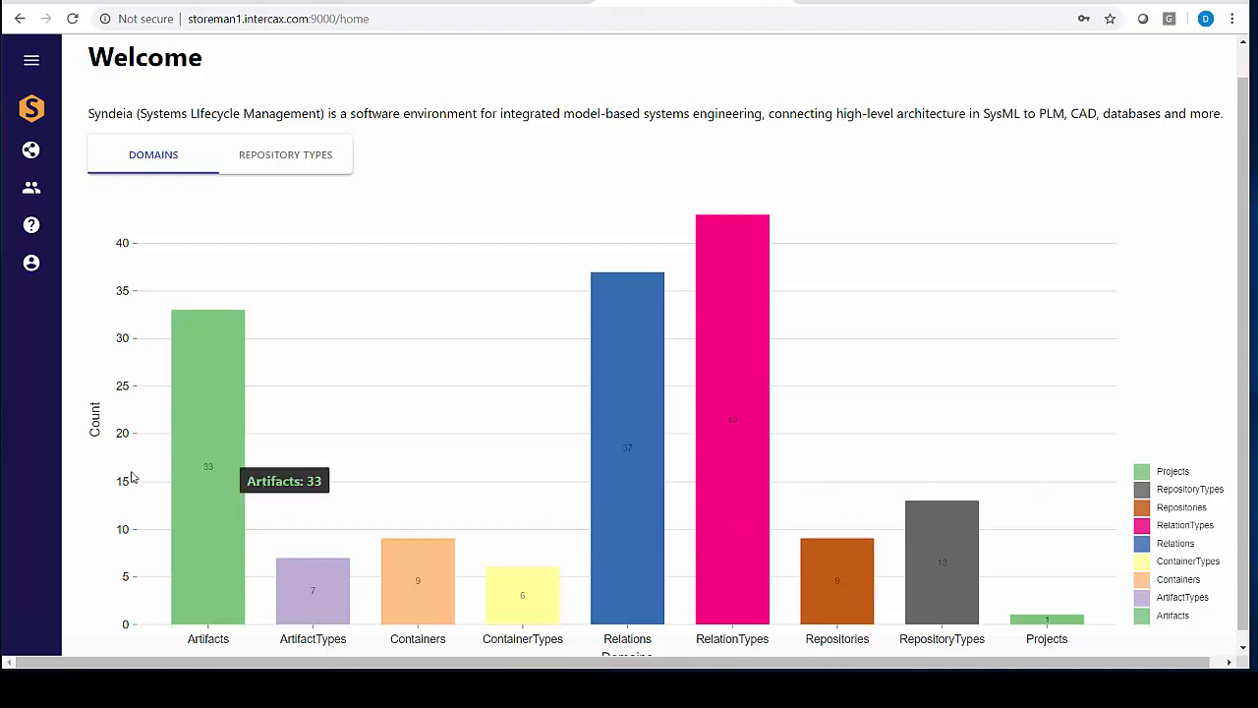
pyautogui.moveTo(196, 497)
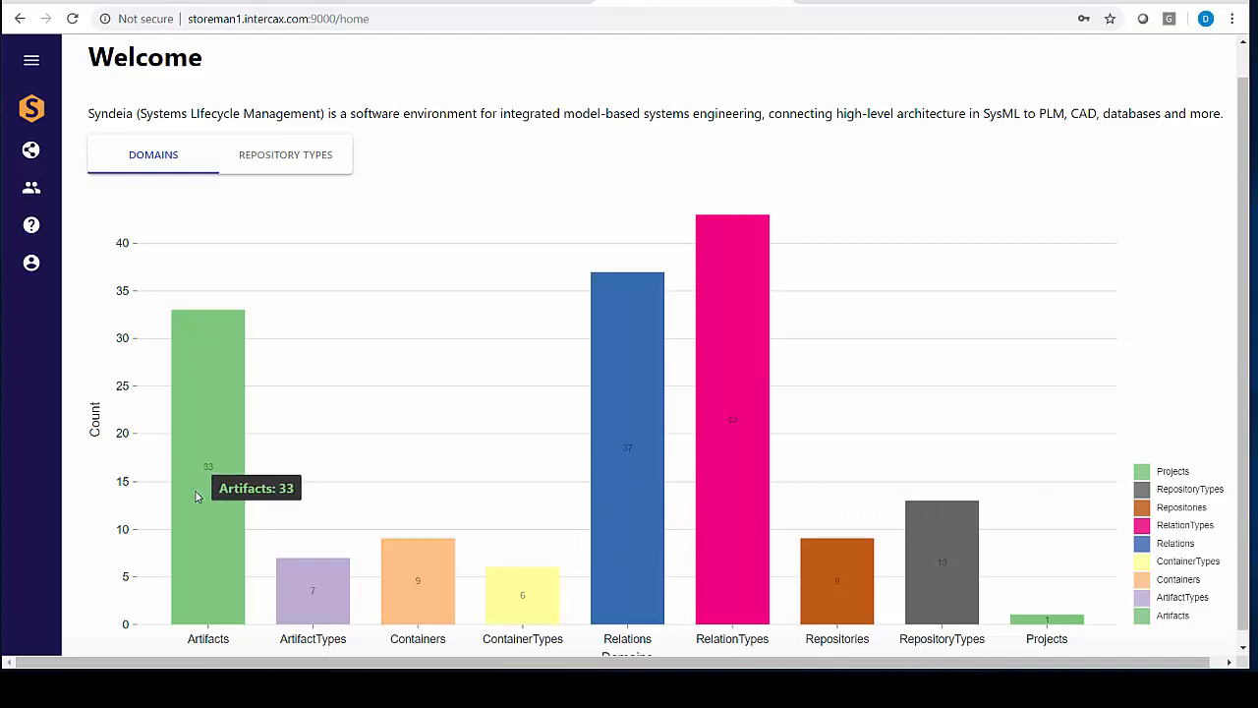
pyautogui.moveTo(300, 574)
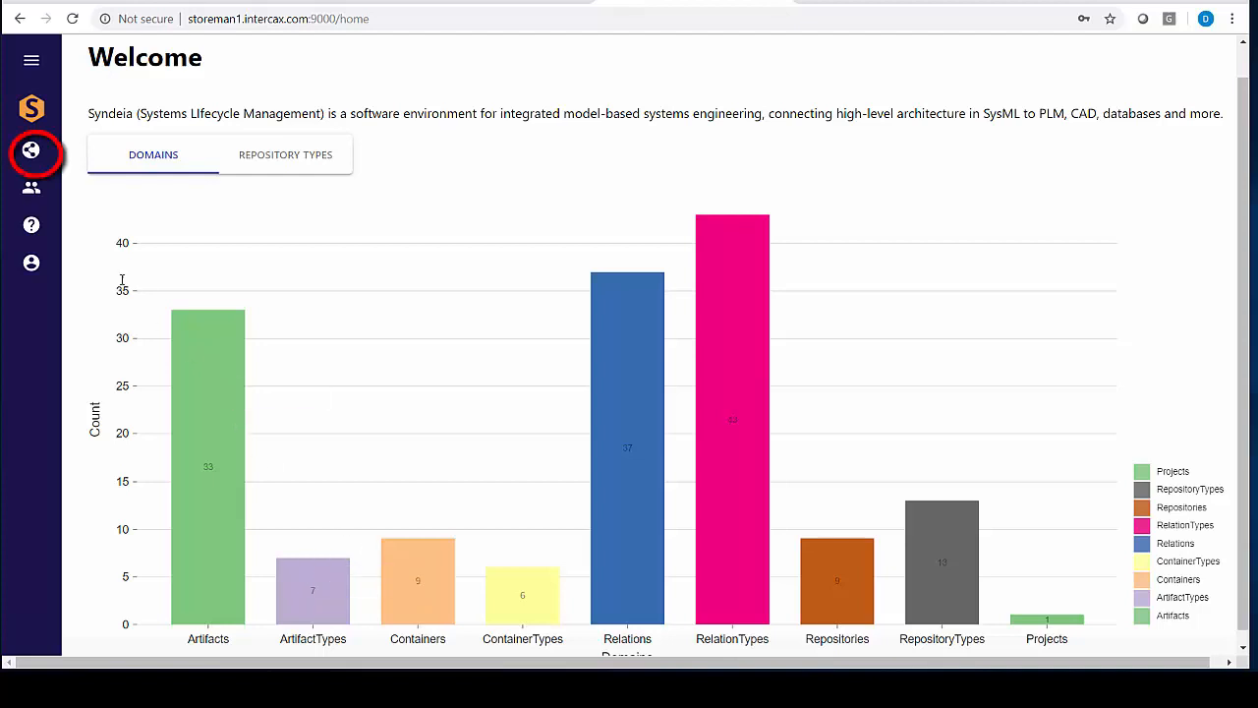
# Open the graph query page and run a Query Builder query for the Artifact Type label with the Grid layout
pyautogui.click(31, 154)
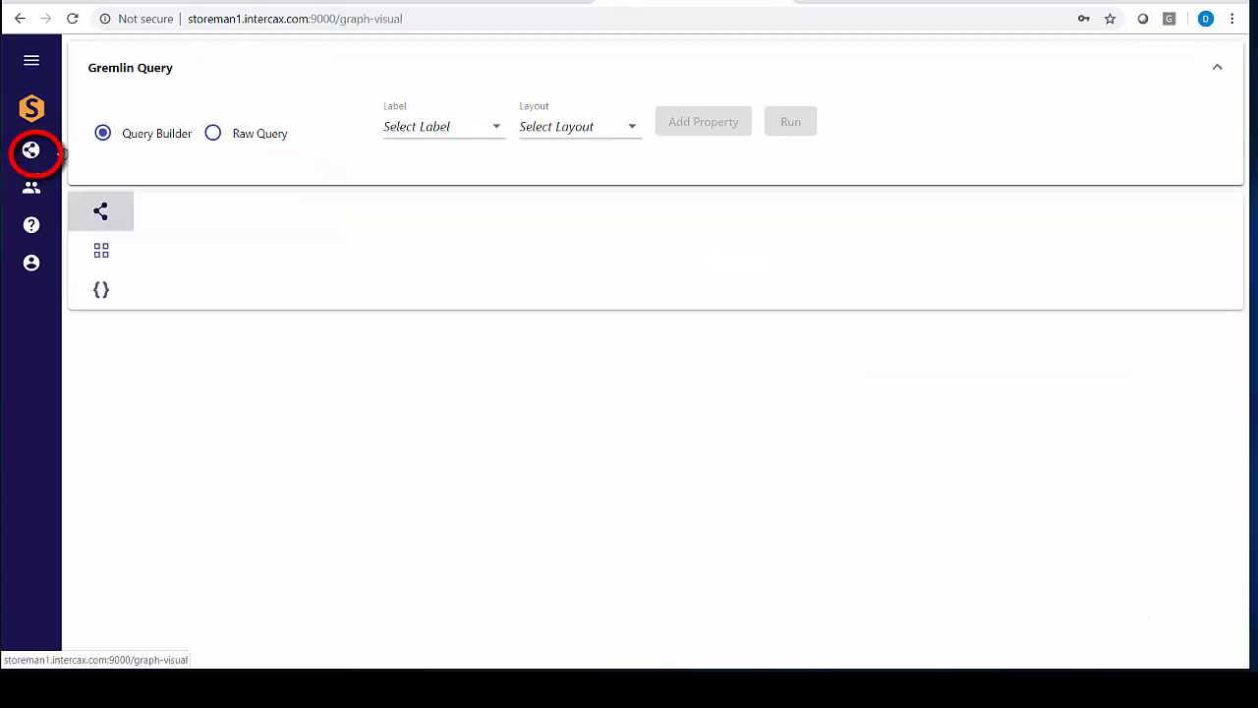
pyautogui.click(102, 132)
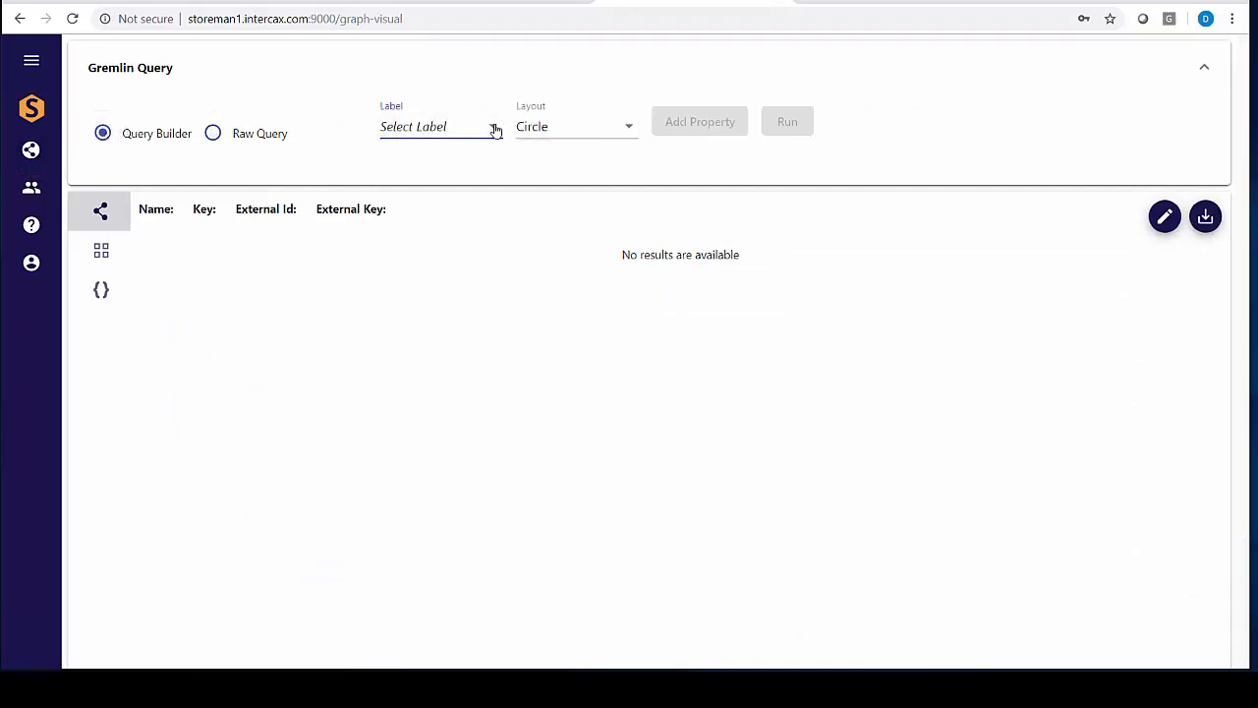
pyautogui.click(494, 128)
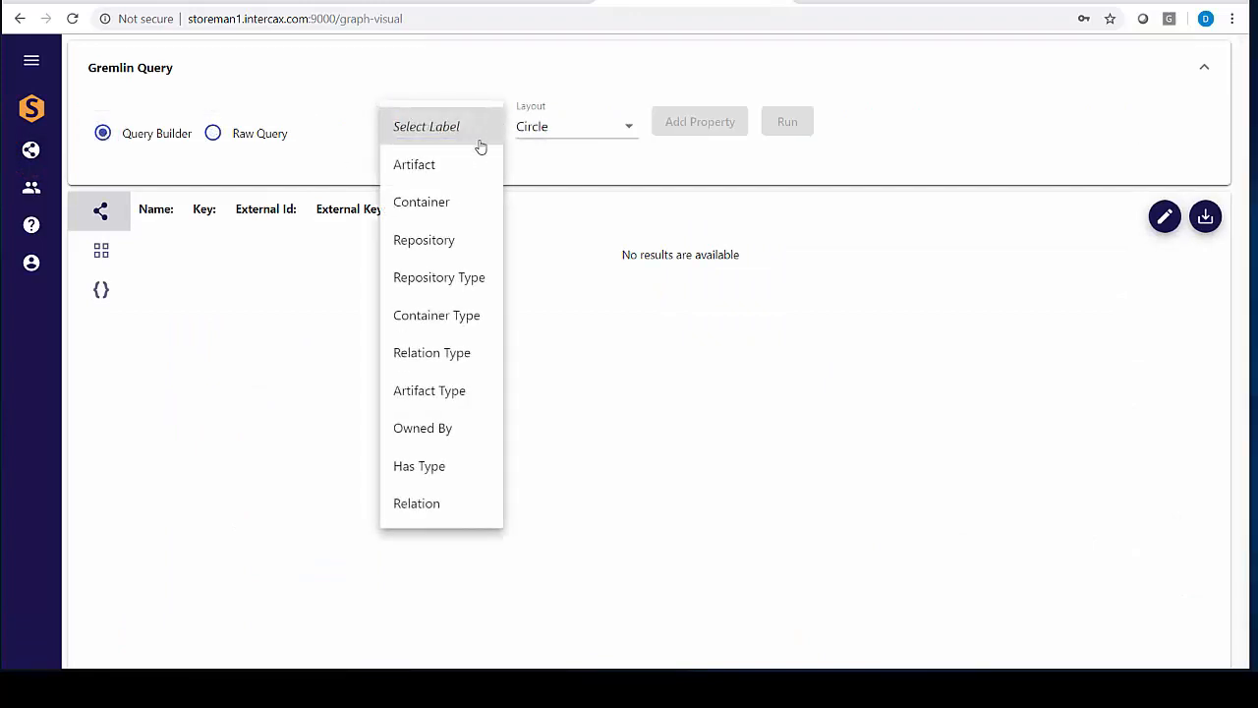
pyautogui.click(432, 391)
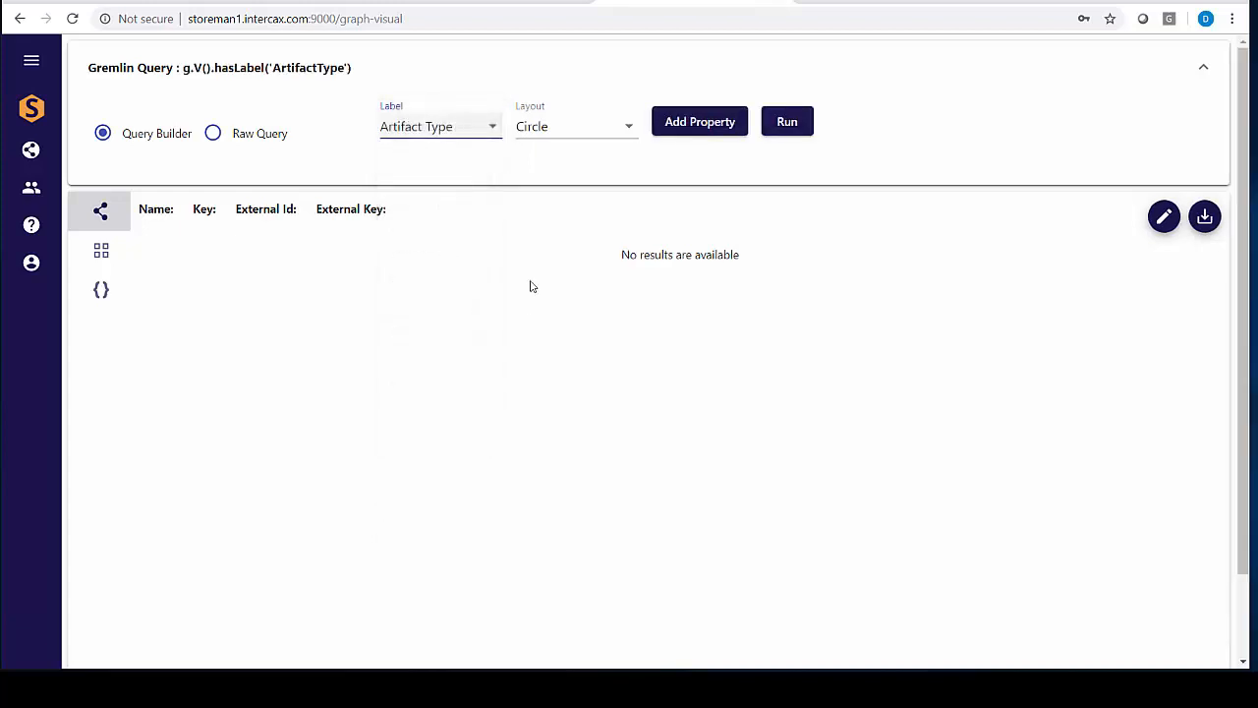
pyautogui.click(627, 129)
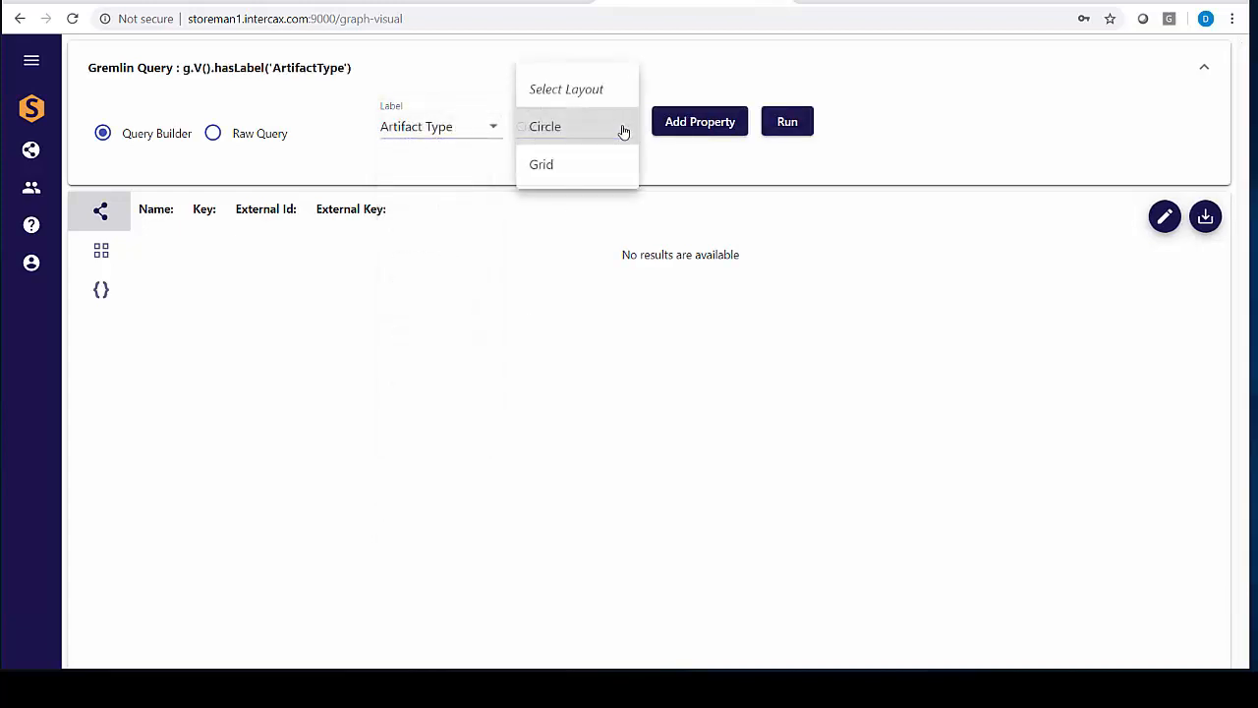
pyautogui.click(563, 167)
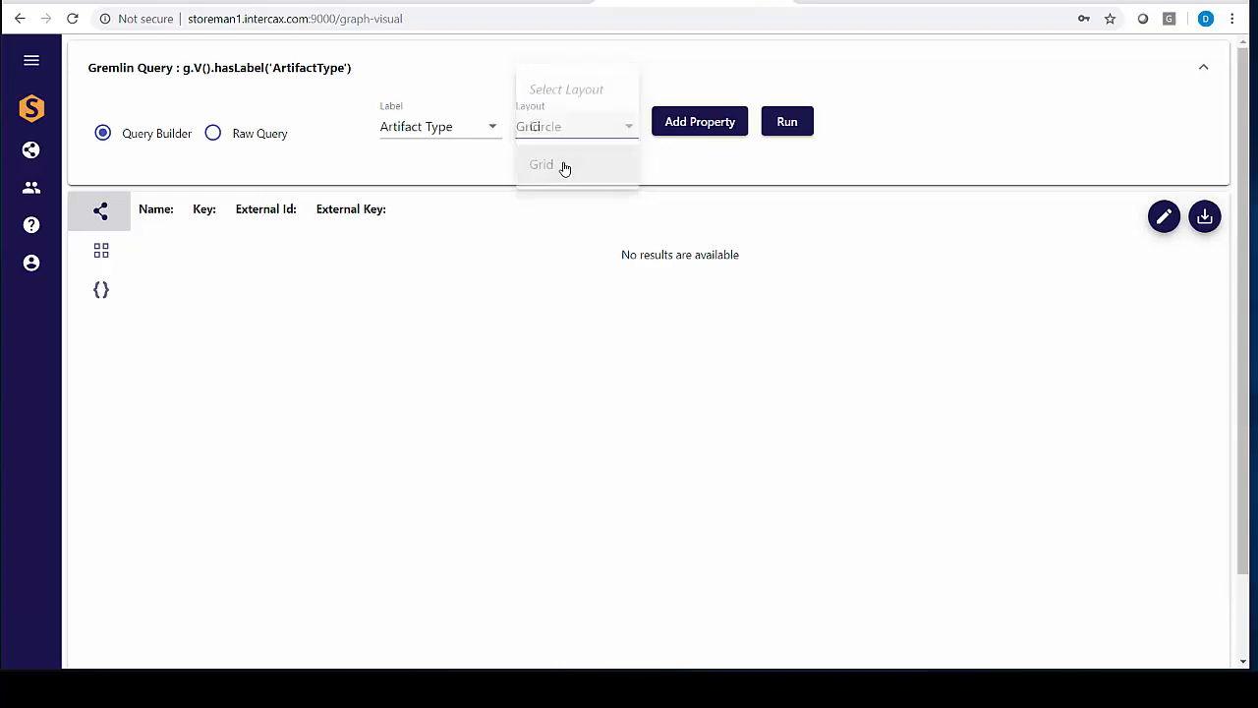
pyautogui.click(787, 124)
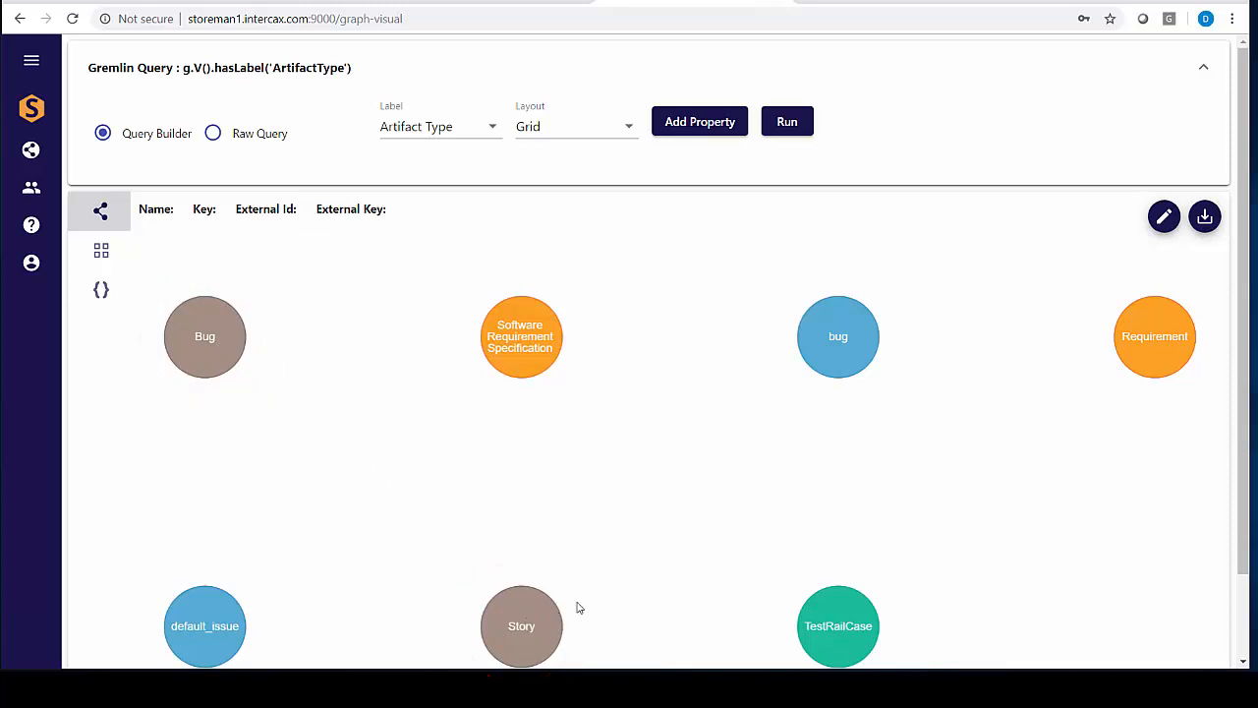
# Review the graph display preferences for repository colors, edge types and node types, leaving them unchanged
pyautogui.click(1163, 218)
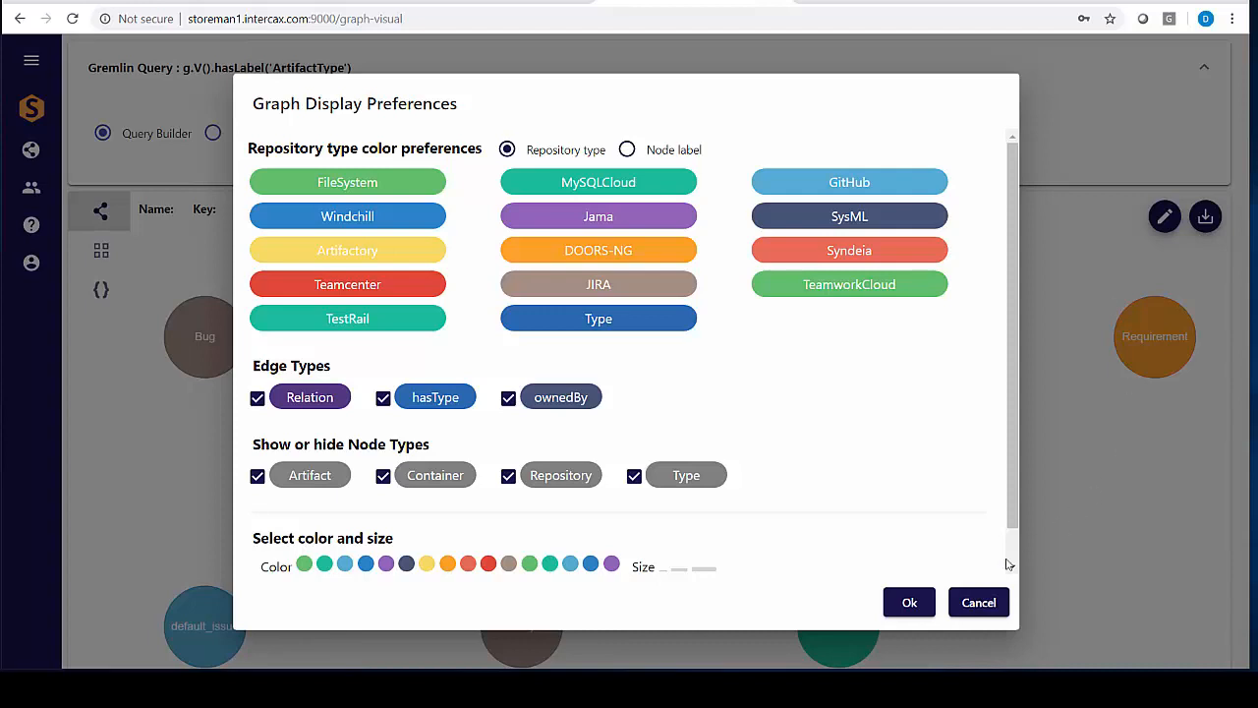
pyautogui.click(988, 600)
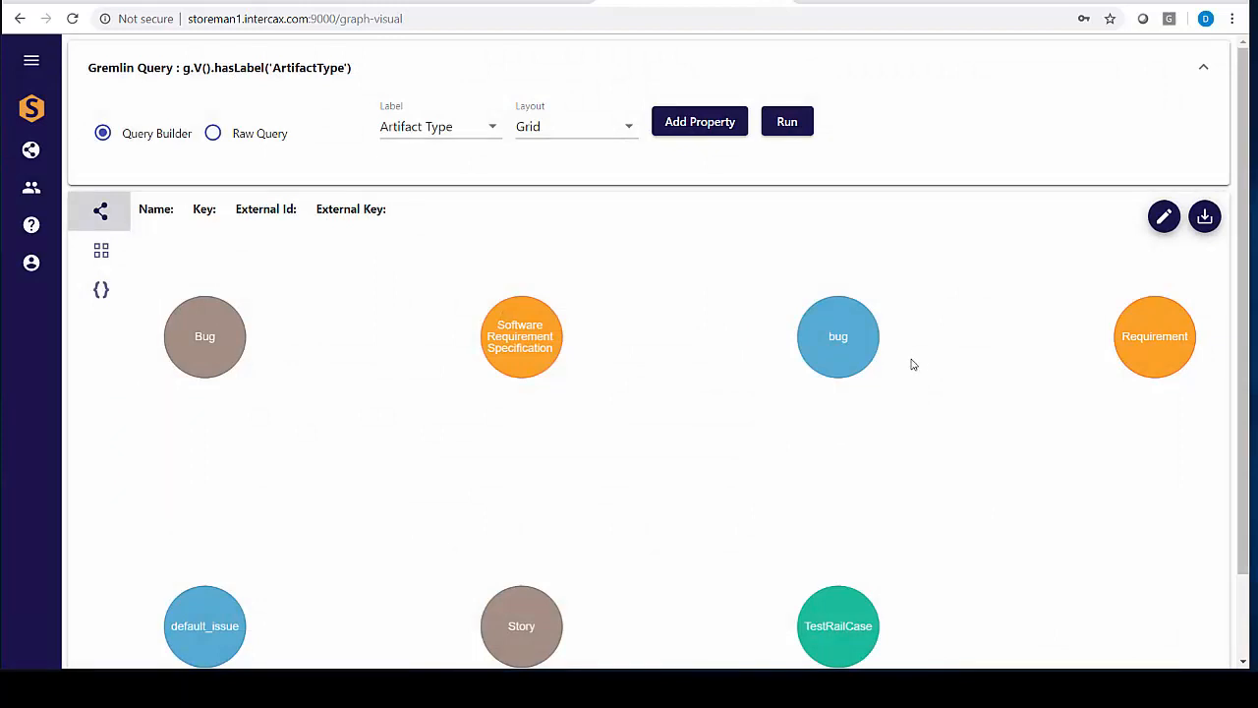
# Change the query label to Artifact and run the query, keeping the Grid layout
pyautogui.click(497, 138)
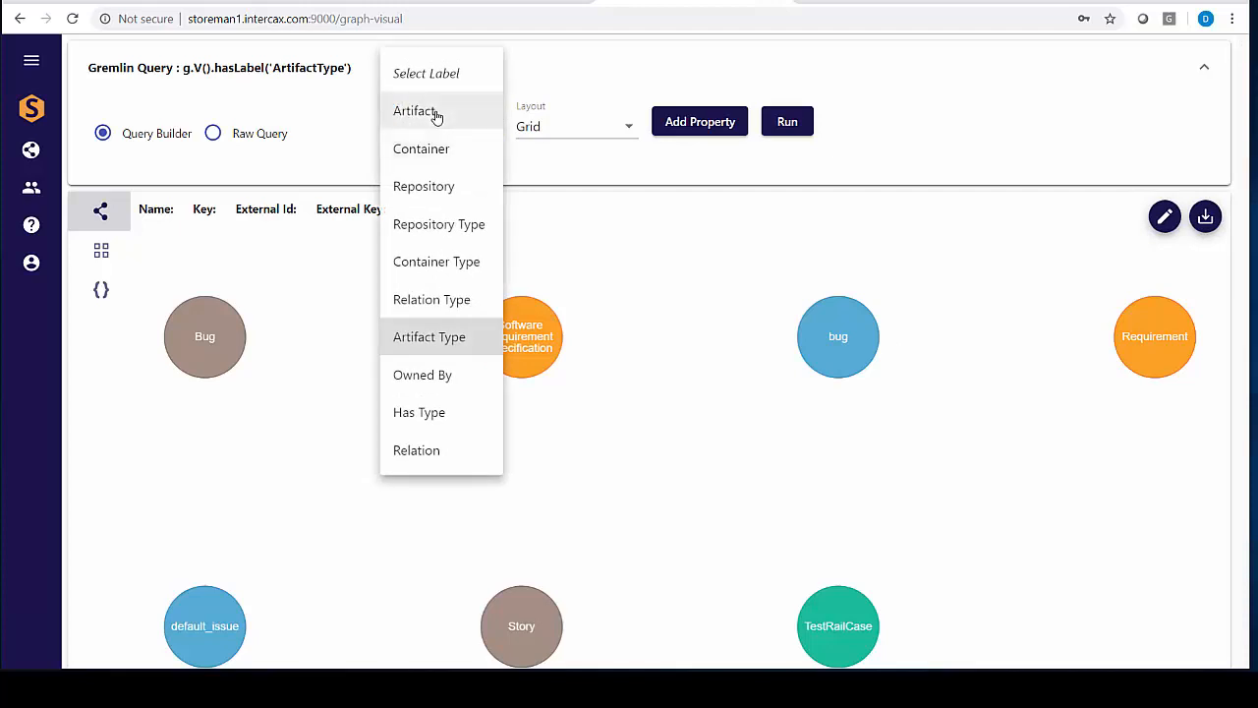
pyautogui.click(437, 114)
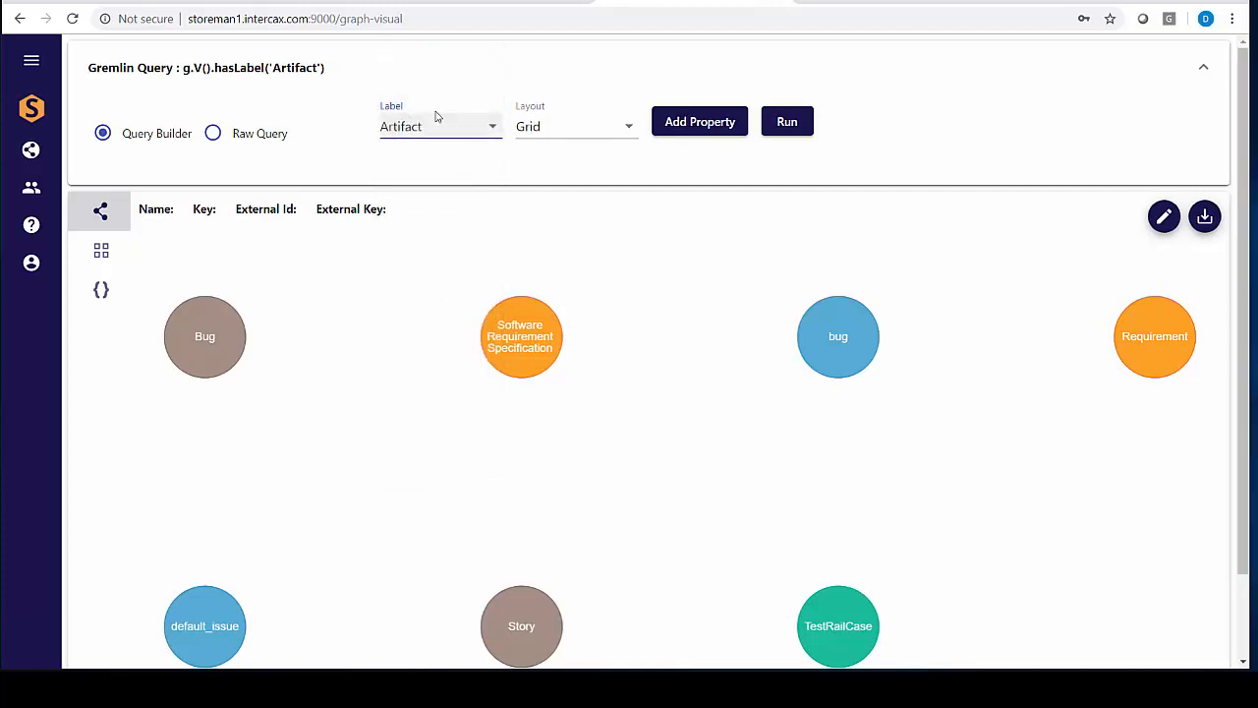
pyautogui.click(792, 138)
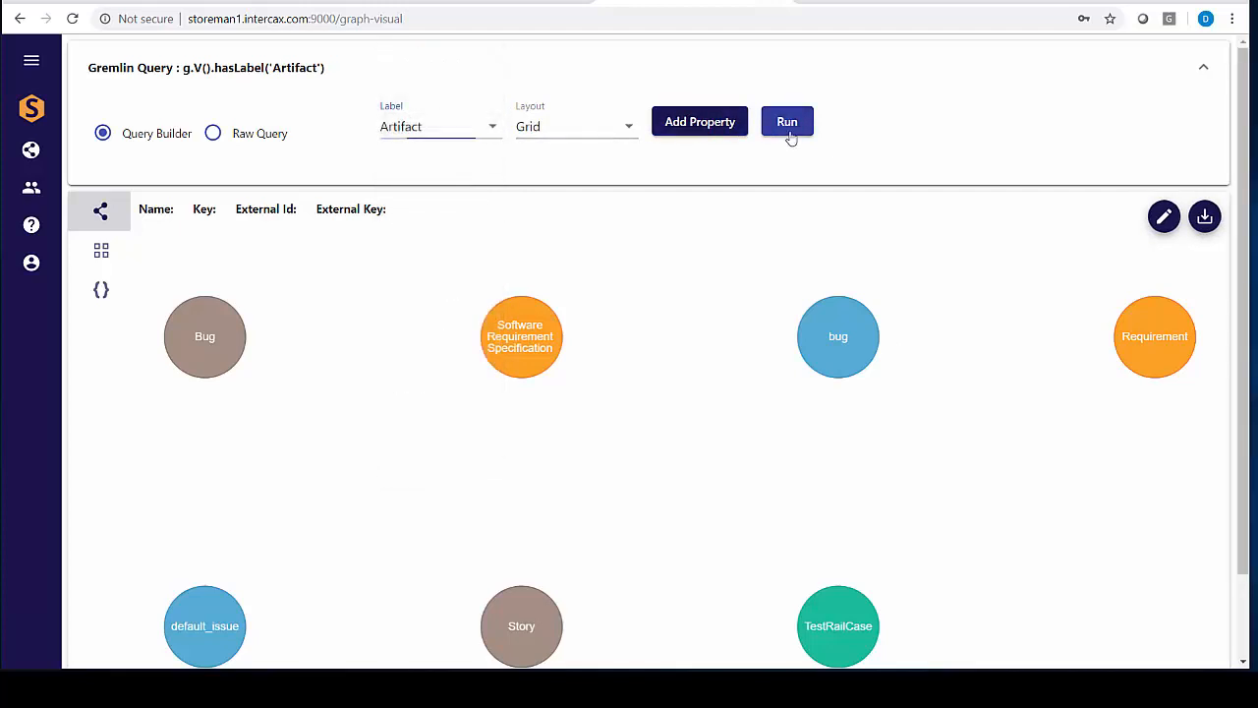
# Go to the details of the ADS-7 artifact from its node in the graph
pyautogui.scroll(-1, 1196, 284)
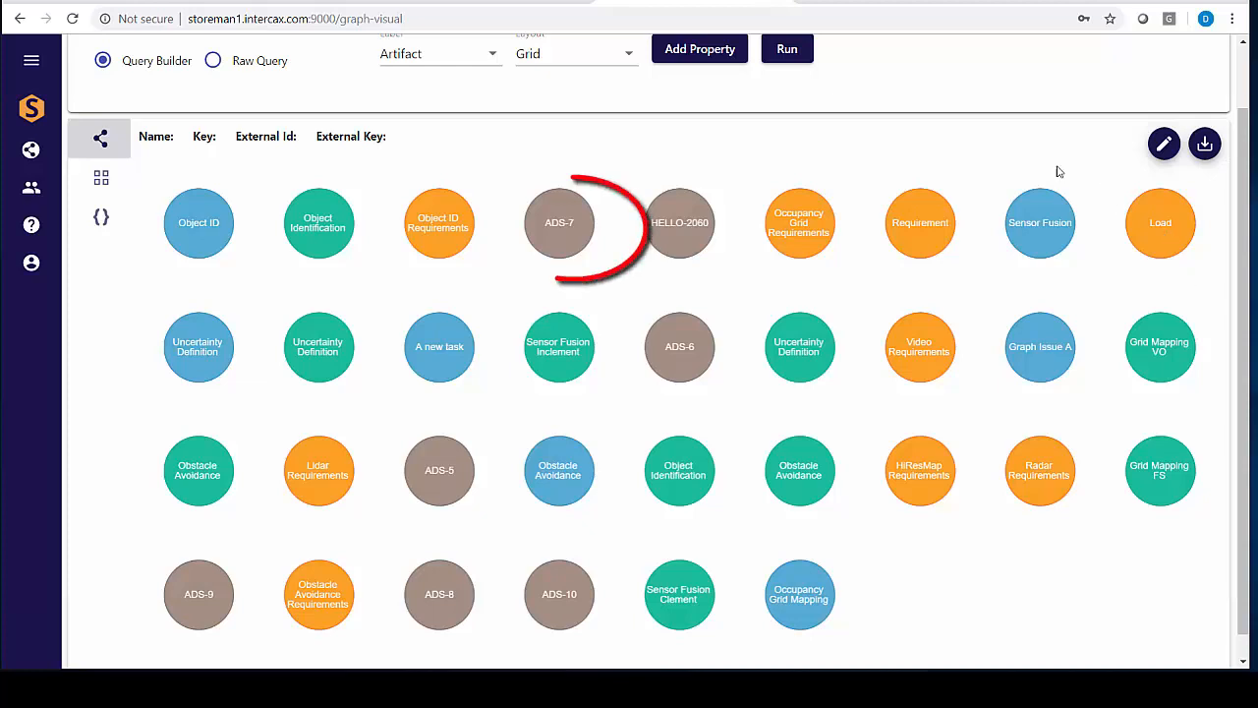
pyautogui.rightClick(547, 228)
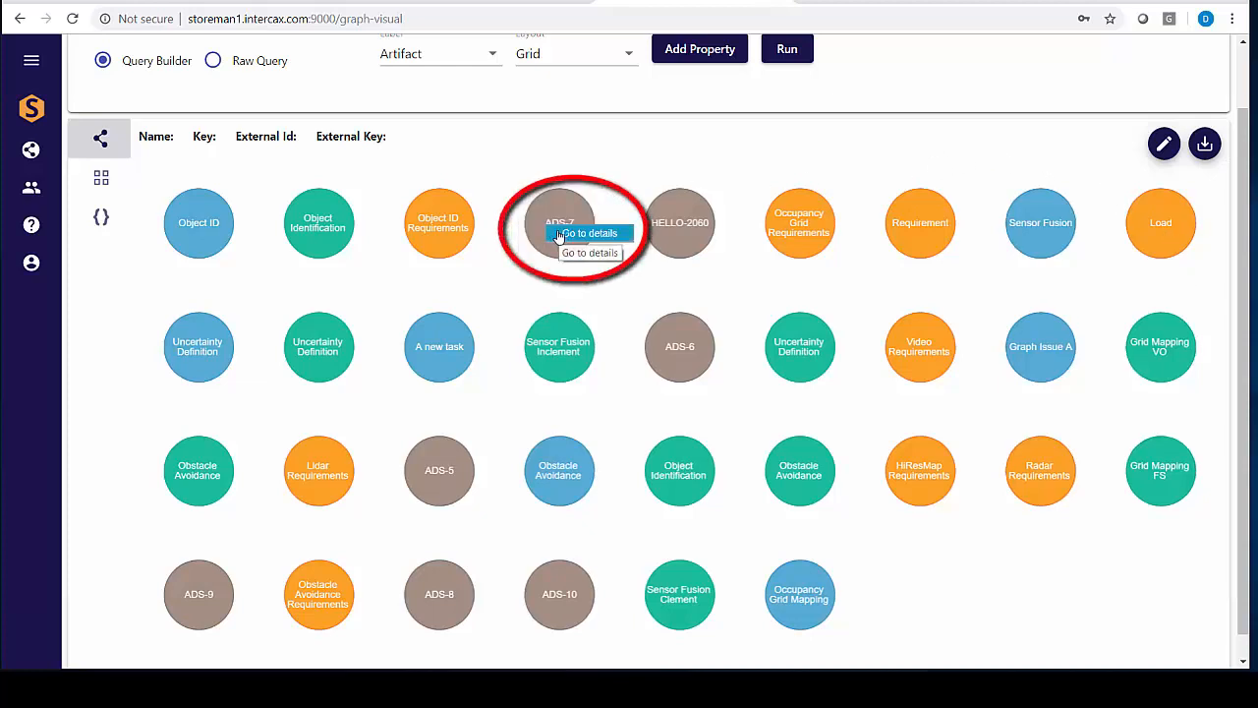
pyautogui.click(558, 236)
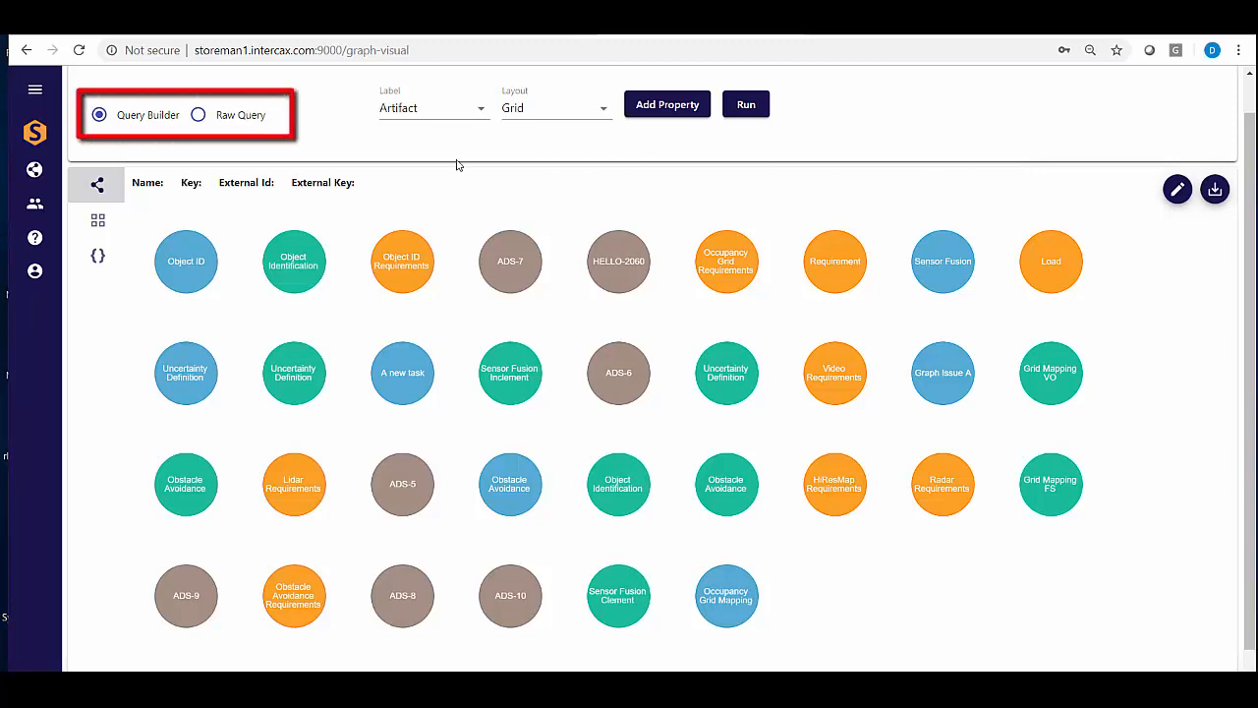
# Switch to Raw Query mode and run the Gremlin query g.V().has('type','{"key":"ART-TYPE4"}')
pyautogui.click(199, 116)
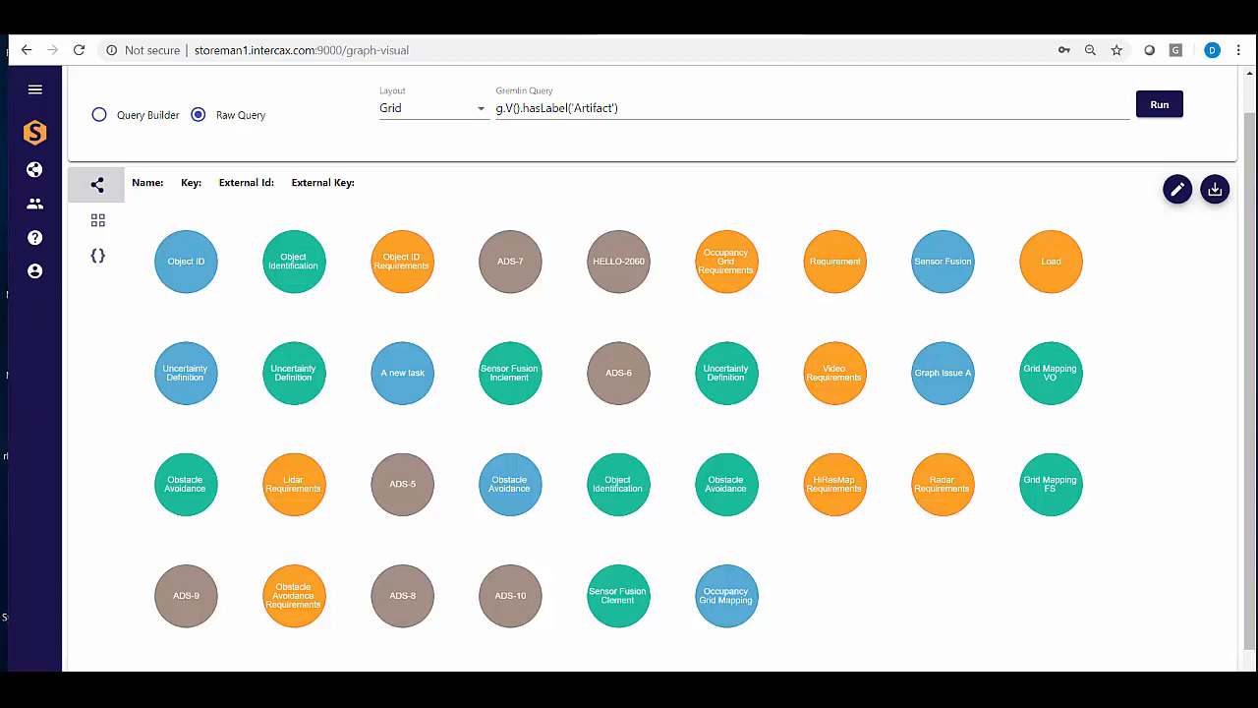
pyautogui.tripleClick(581, 111)
pyautogui.write('g.V().has(\'type\',\'{"key":"ART-TYPE4"}\')')
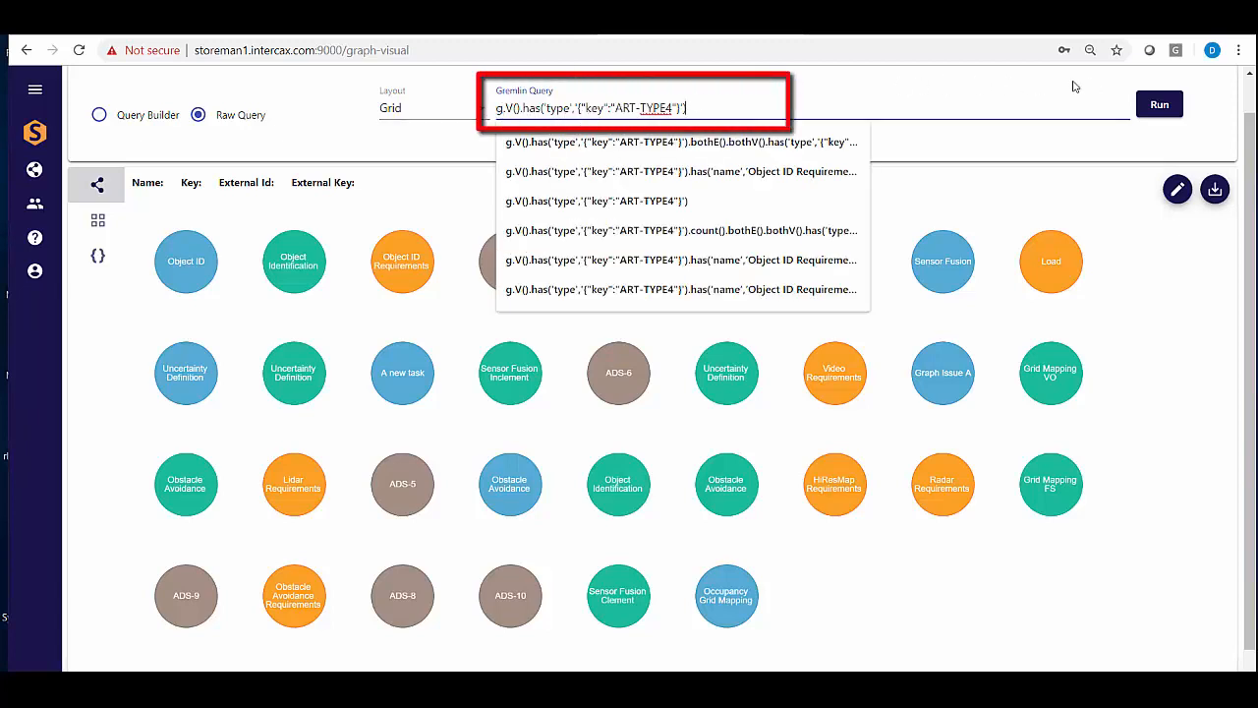
pyautogui.click(1163, 112)
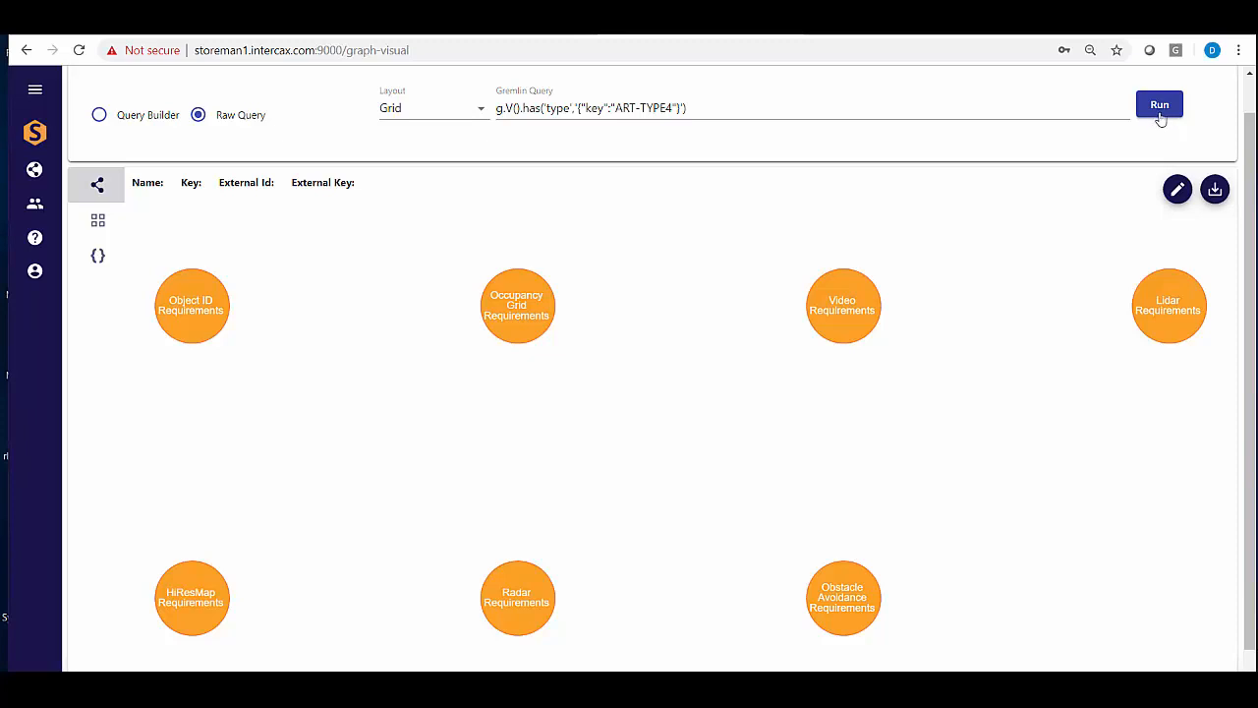
pyautogui.click(1148, 110)
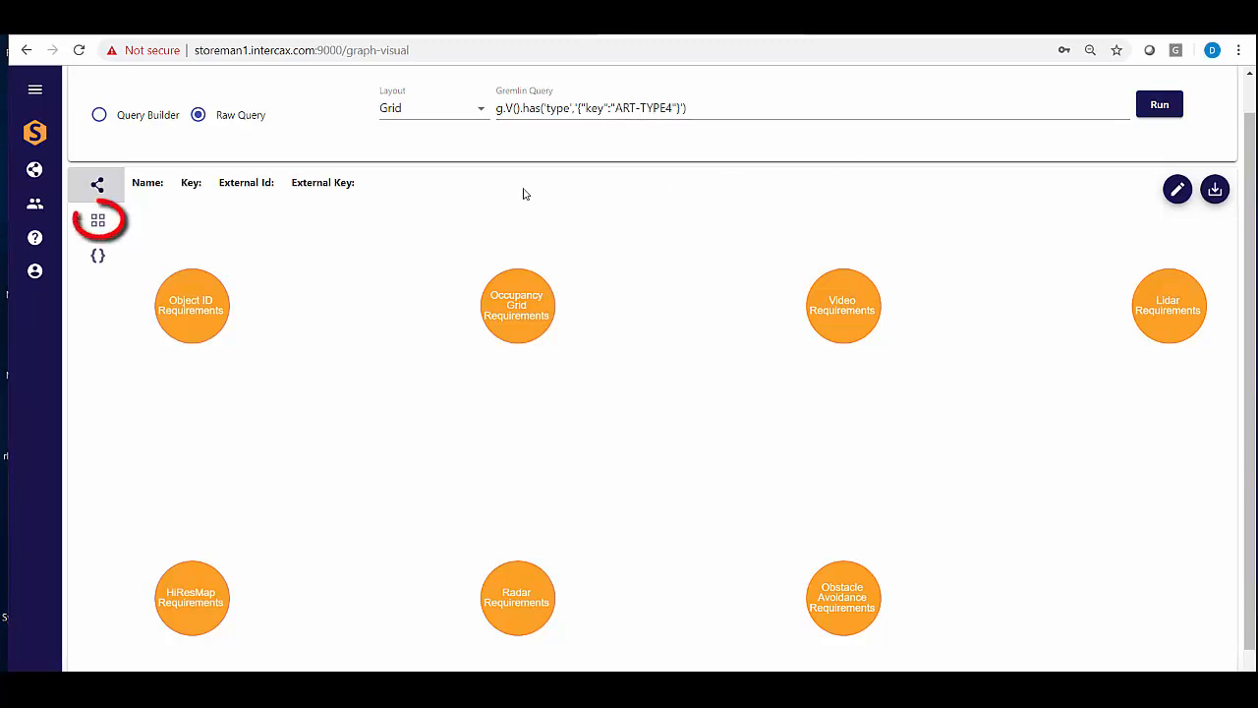
# View the query results as a nodes table and as JSON, expanding the first vertex's properties, and return to the graph view
pyautogui.click(98, 222)
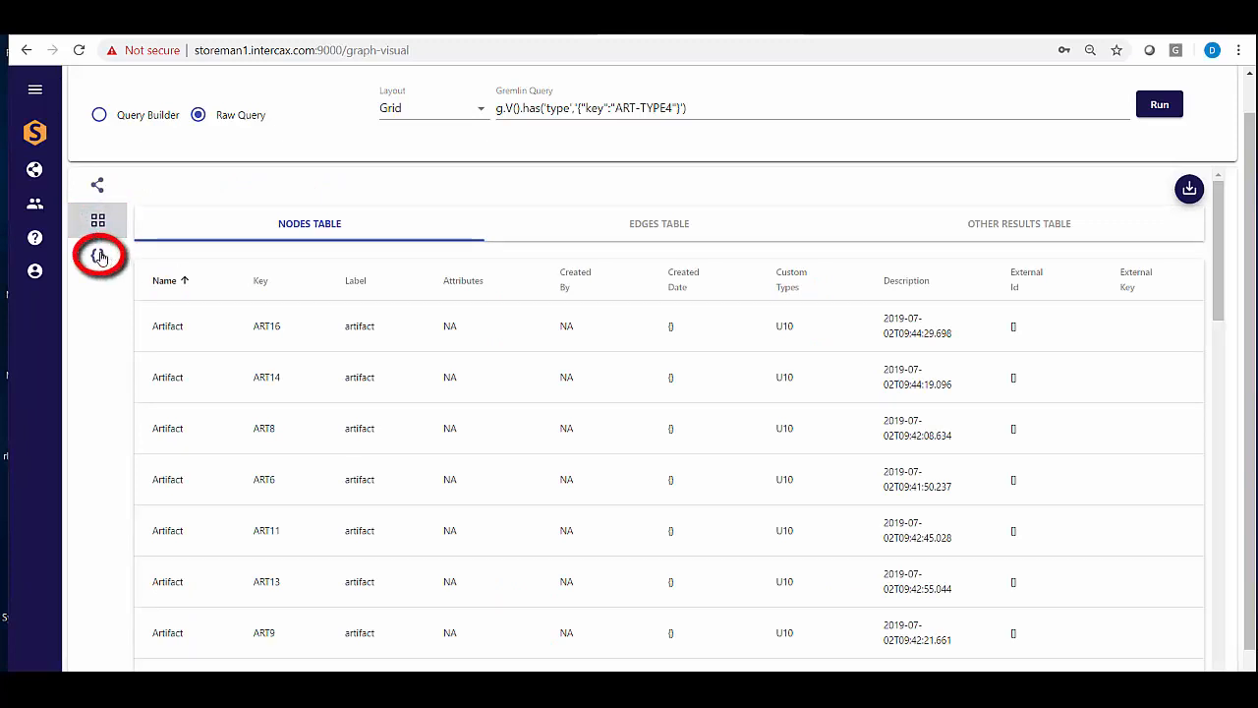
pyautogui.click(97, 255)
pyautogui.click(133, 214)
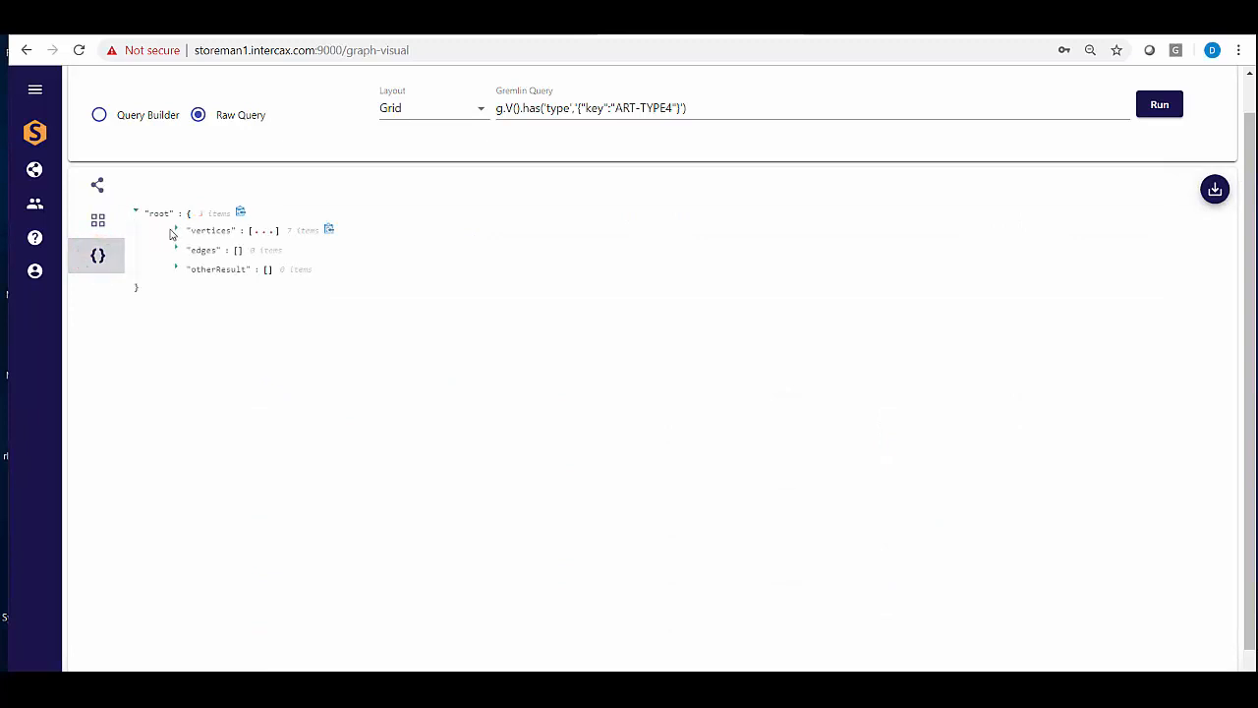
pyautogui.click(175, 232)
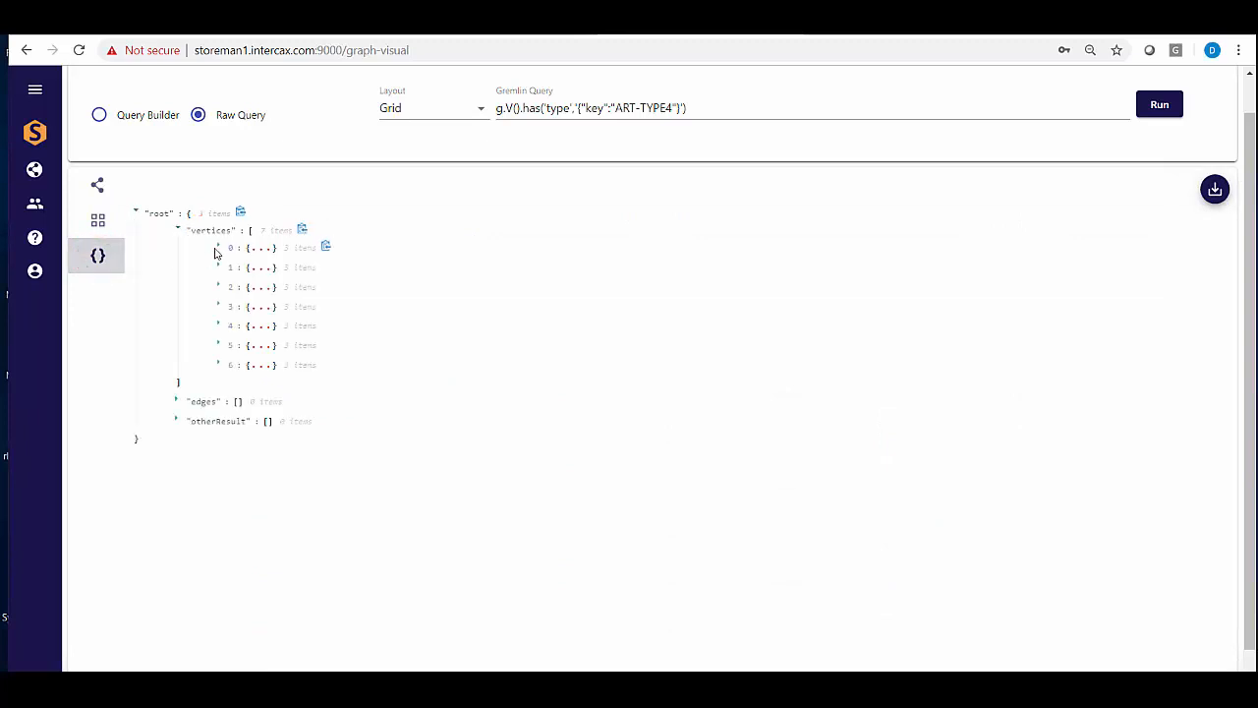
pyautogui.click(217, 248)
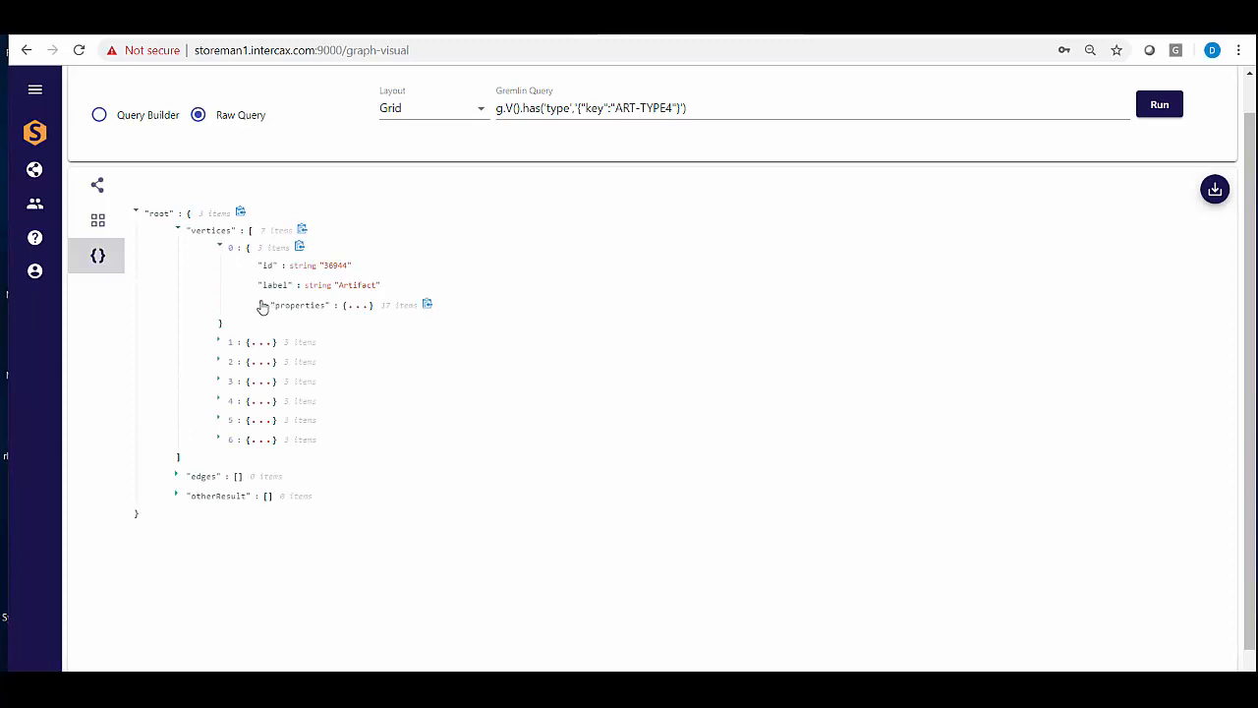
pyautogui.click(262, 306)
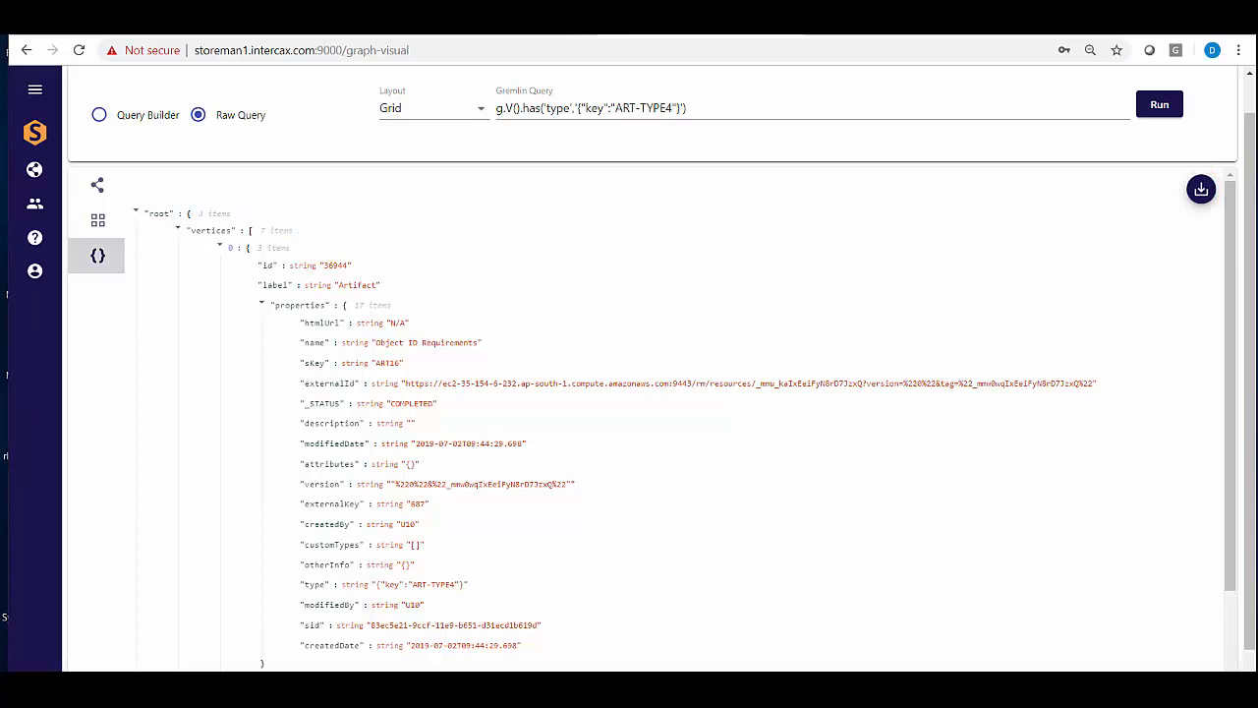
pyautogui.click(102, 184)
# Replace the raw query with g.V().has('type','{"key":"ART-TYPE4"}').bothE().bothV().has('type','{"key":"ART-TYPE5"}').path() and run it
pyautogui.click(679, 108)
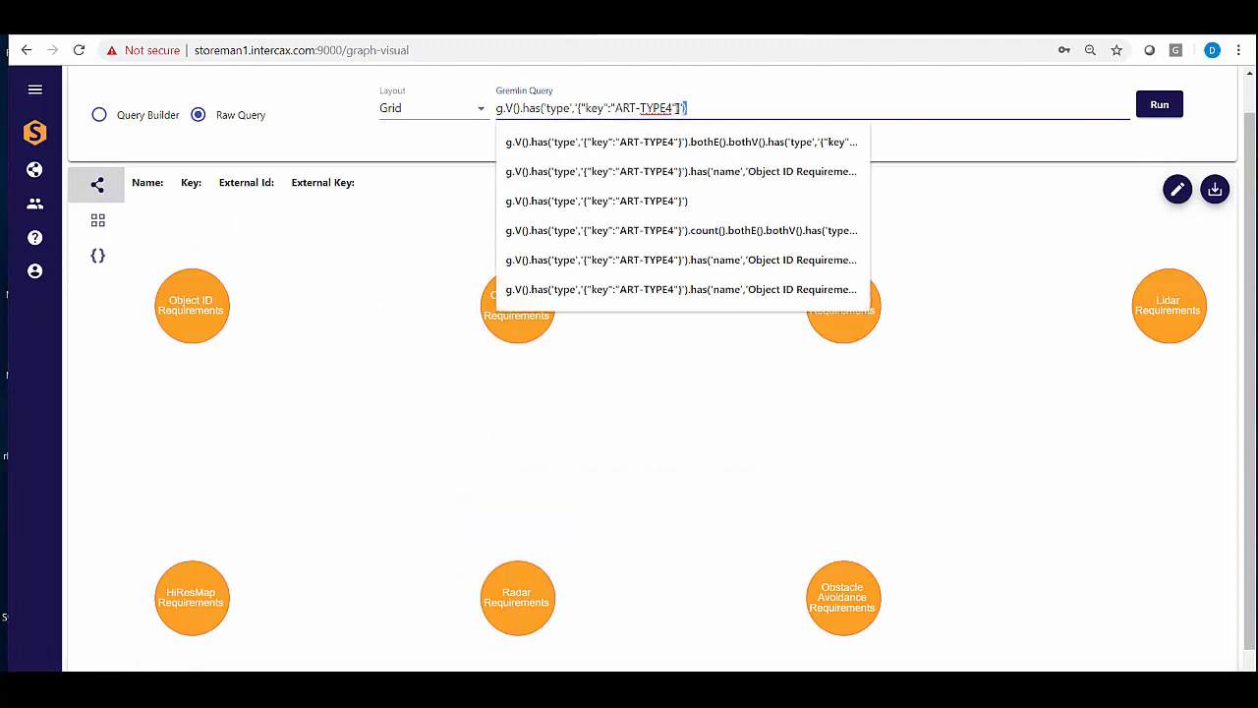
pyautogui.moveTo(684, 108); pyautogui.dragTo(499, 110)
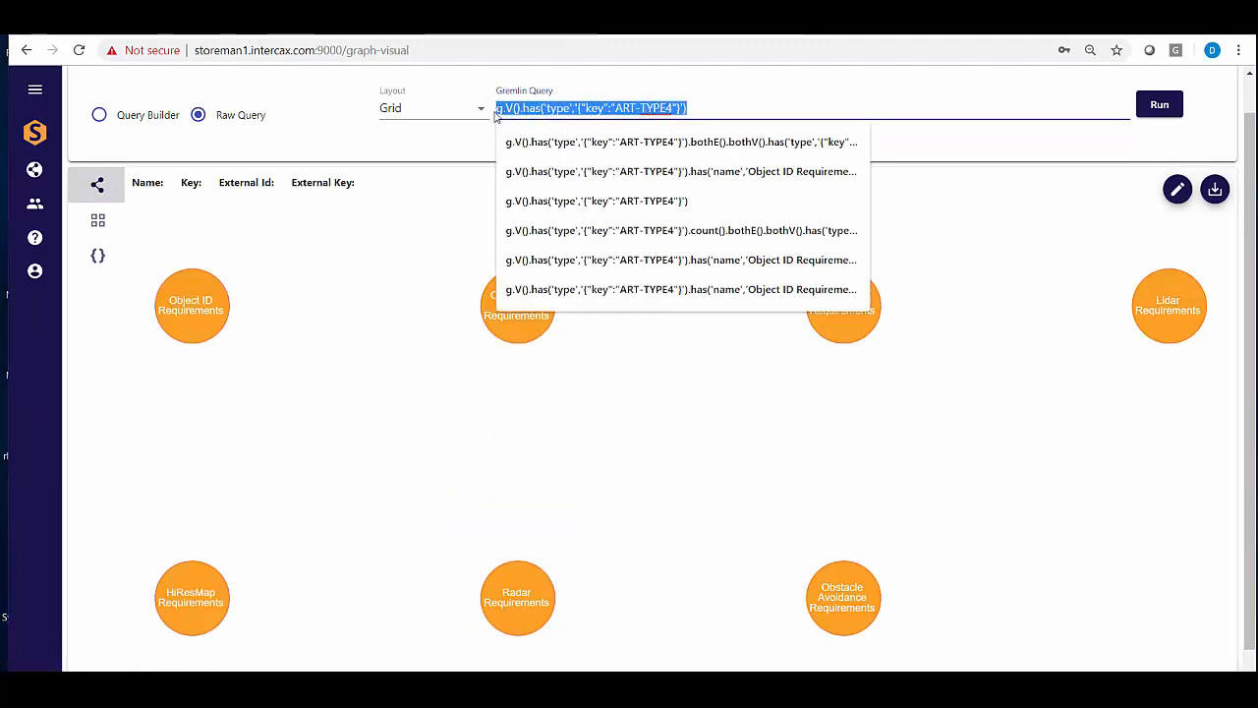
pyautogui.write('g.V().has(\'type\',\'{"key":"ART-TYPE4"}\').bothE().bothV().has(\'type\',\'{"key":"ART-TYPE5"}\').path()')
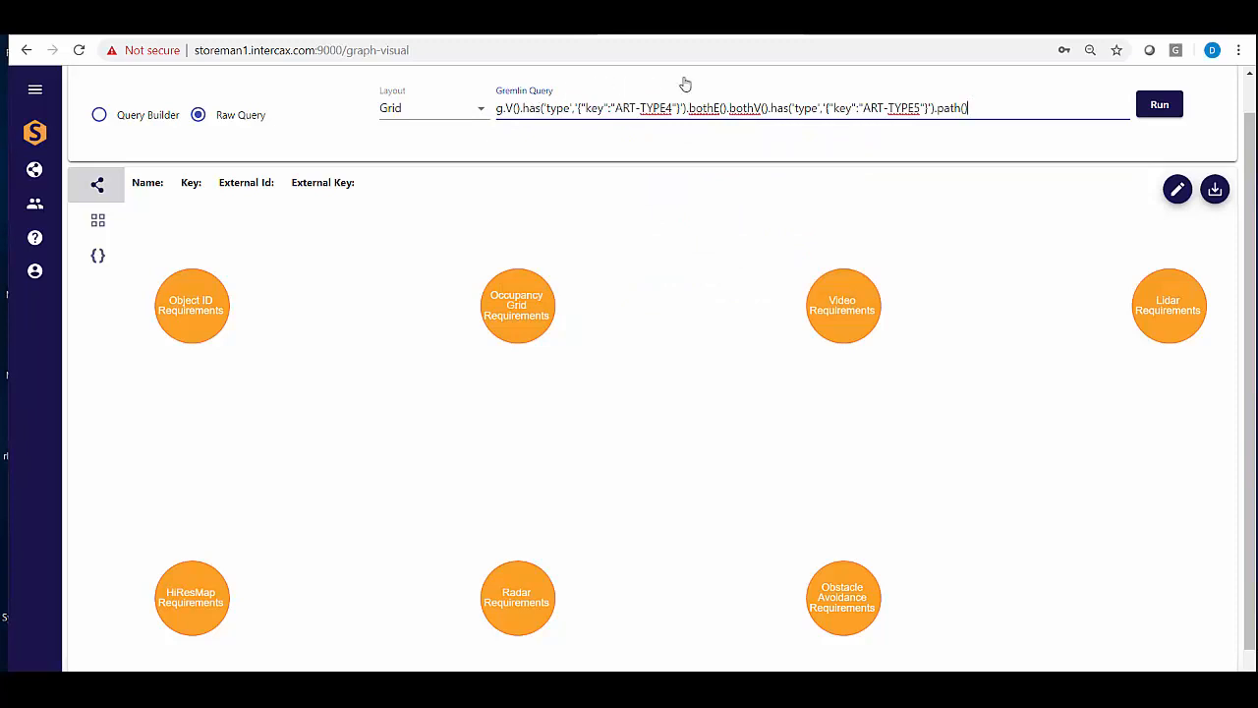
pyautogui.click(1158, 104)
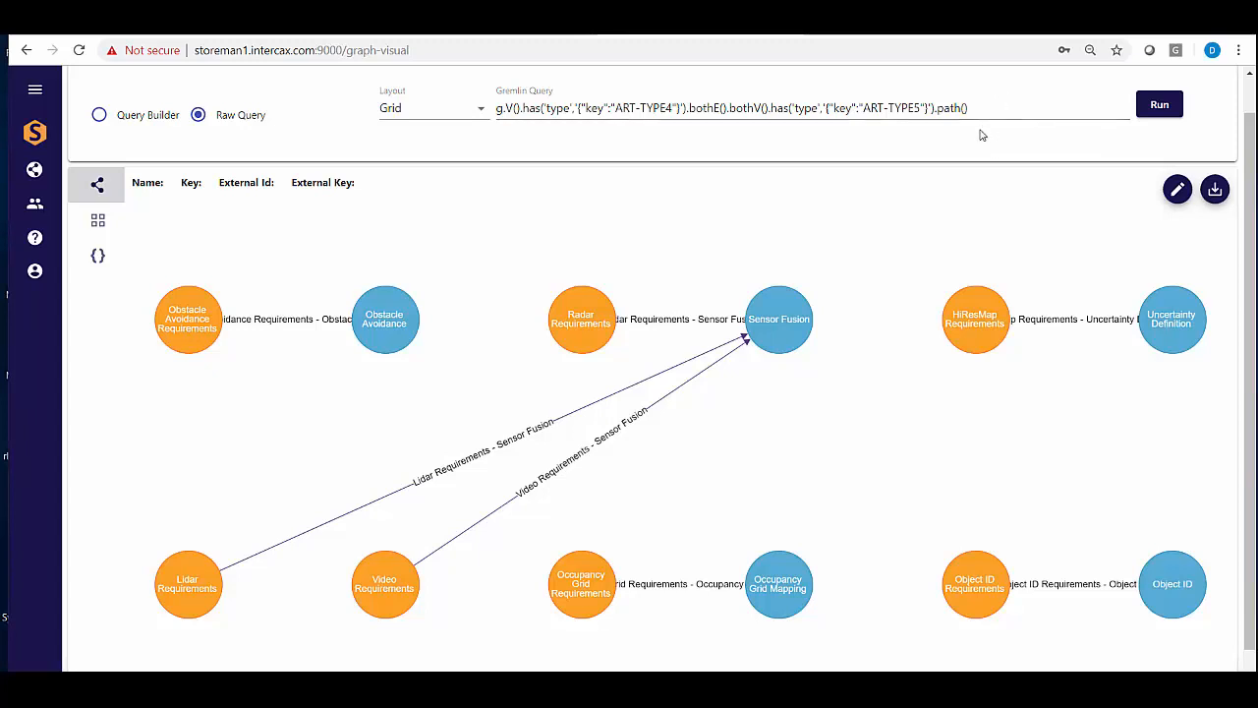
# Examine the relations of the path query in the edges table and return to the graph view
pyautogui.click(99, 221)
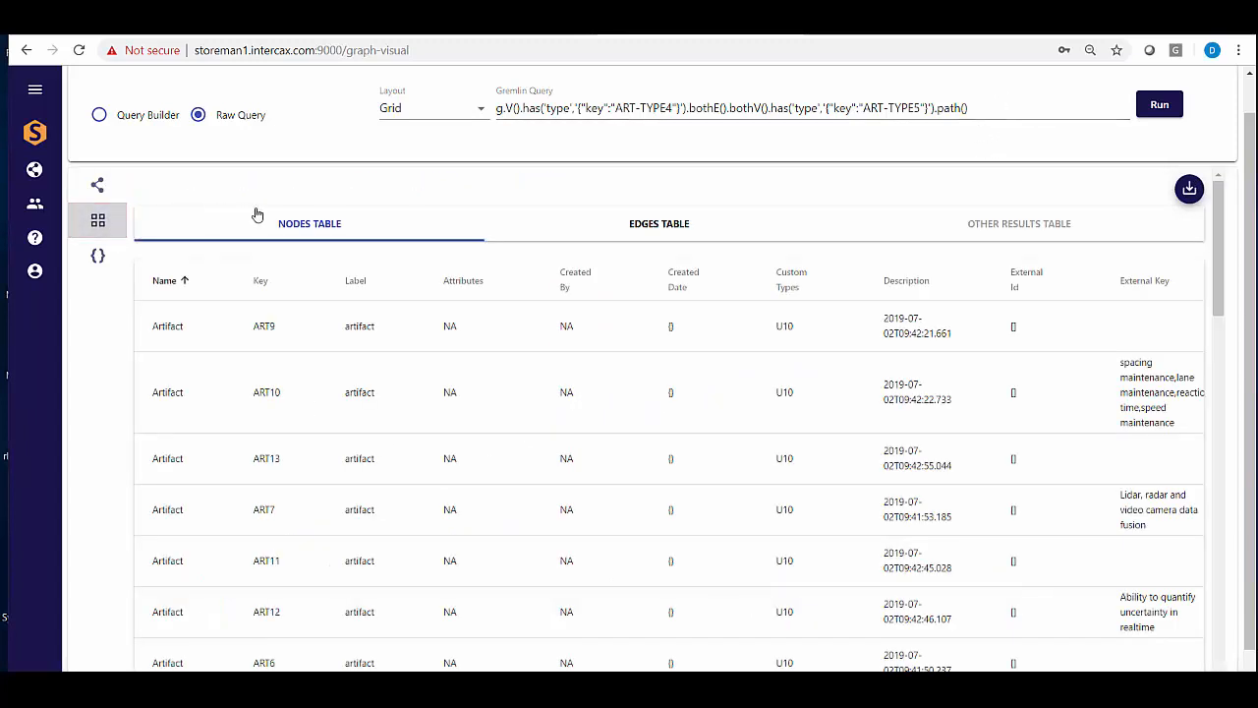
pyautogui.click(648, 229)
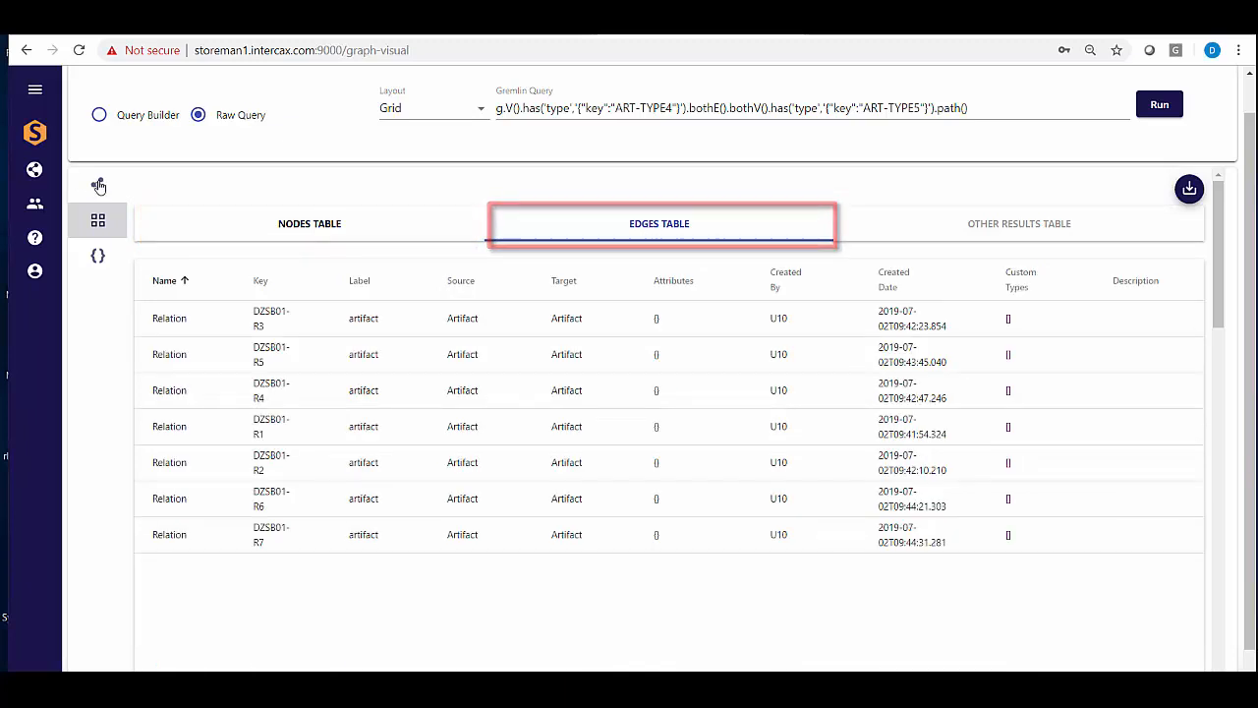
pyautogui.click(97, 185)
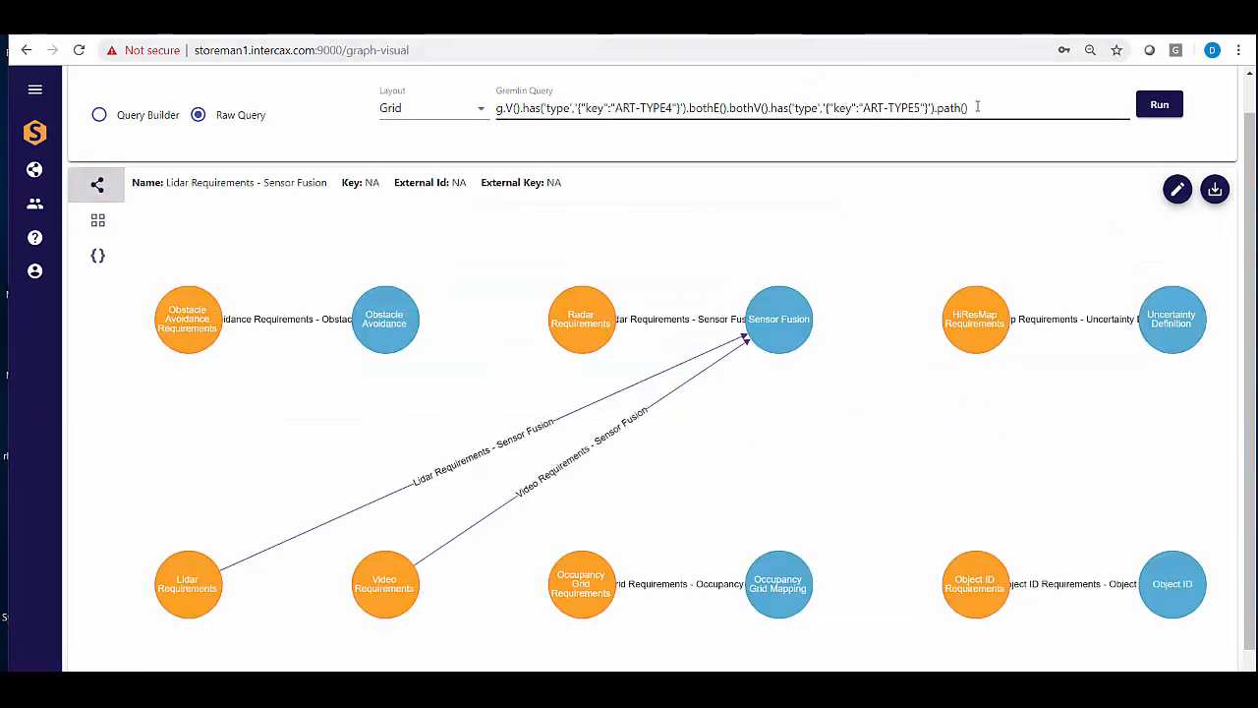
# Replace the raw query with g.V().has('type','{"key":"ART-TYPE4"}').has('name','Object ID Requirements').bothE().bothV().has('type','{"key":"ART-TYPE5"}').bothE().bothV().path() and run it
pyautogui.moveTo(977, 106); pyautogui.dragTo(498, 96)
pyautogui.write('g.V().has(\'type\',\'{"key":"ART-TYPE4"}\').has(\'name\',\'Object ID Requirements\').bothE().bothV().has(\'type\',\'{"key":"ART-TYPE5"}\') .bothE().bothV().path()')
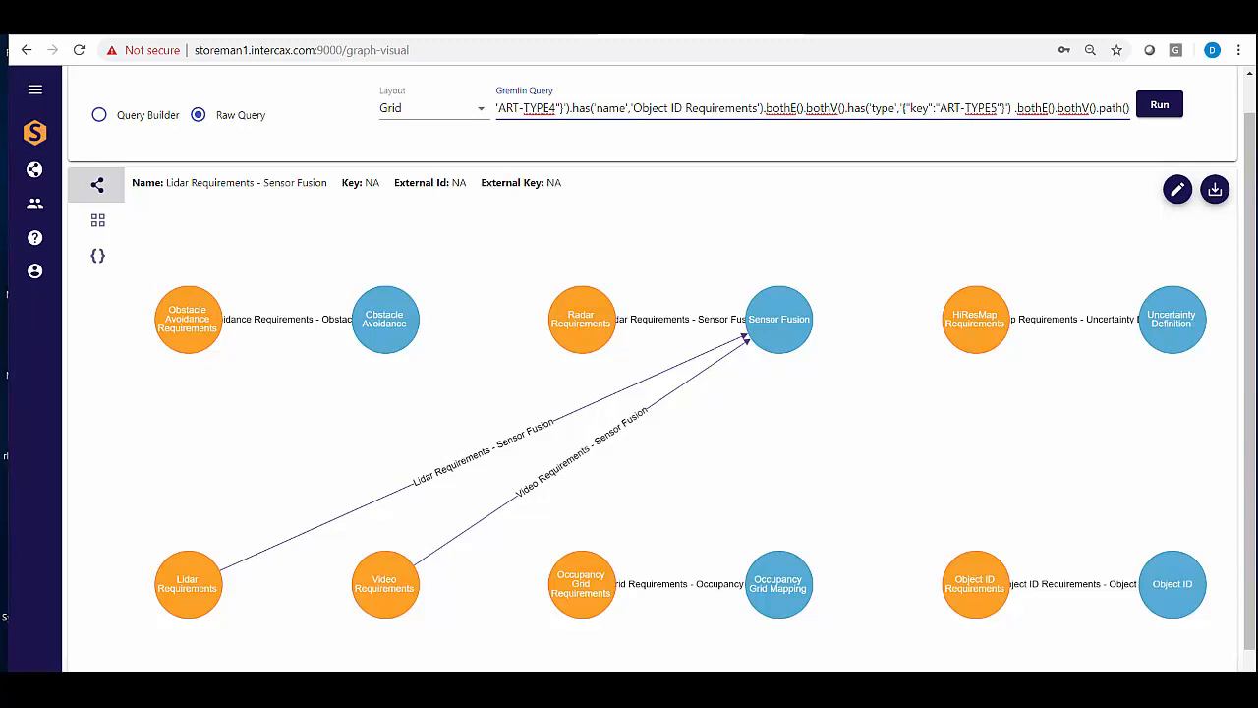
pyautogui.click(1156, 111)
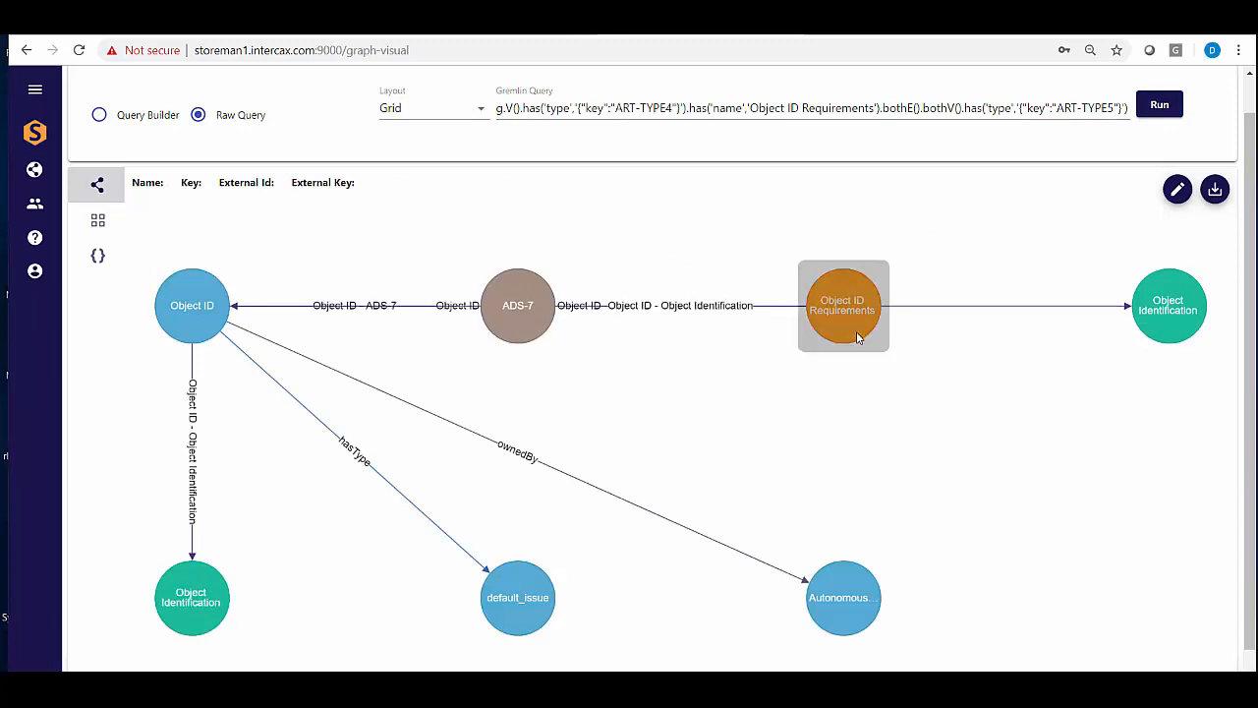
# Rearrange the graph around a central Object ID node: Object ID Requirements to its right, ADS-7 and Object Identification to its left, Autonomous... above, default_issue below
pyautogui.moveTo(863, 339); pyautogui.dragTo(855, 415)
pyautogui.click(702, 388)
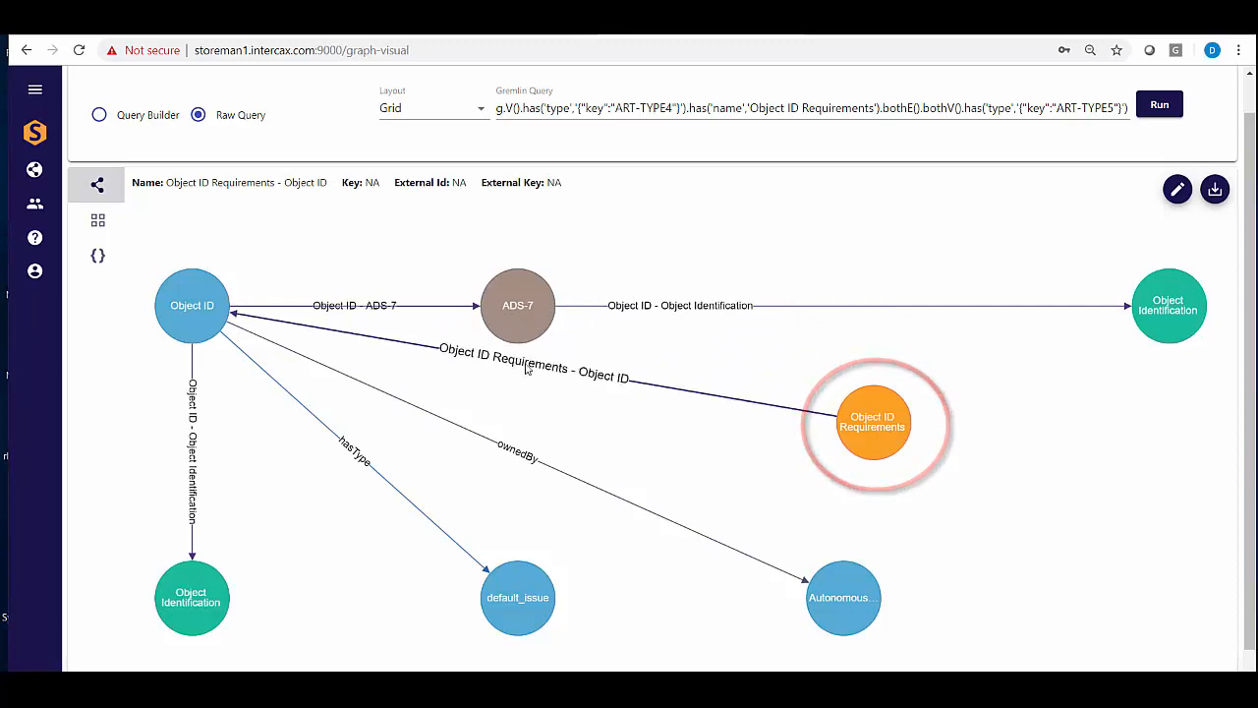
pyautogui.moveTo(195, 308); pyautogui.dragTo(602, 401)
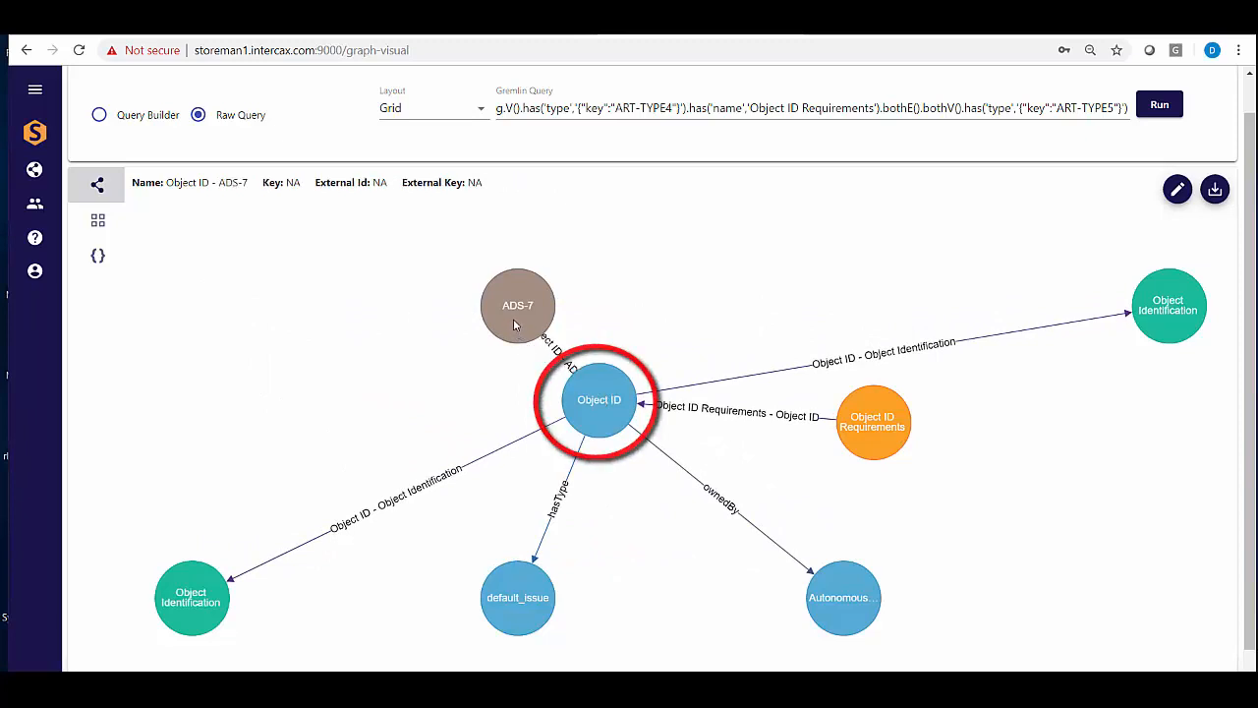
pyautogui.moveTo(512, 318)
pyautogui.mouseDown()
pyautogui.moveTo(354, 341)
pyautogui.moveTo(255, 412)
pyautogui.mouseUp()
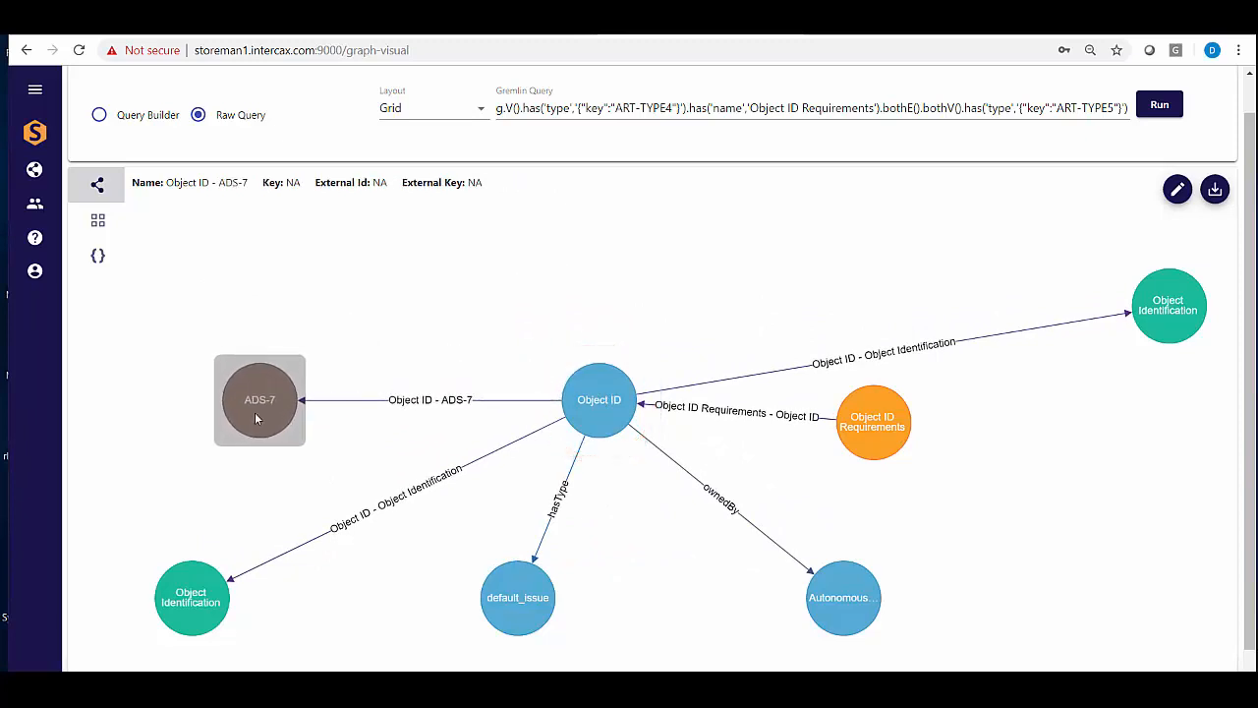
pyautogui.moveTo(1174, 328)
pyautogui.mouseDown()
pyautogui.moveTo(885, 284)
pyautogui.moveTo(200, 278)
pyautogui.mouseUp()
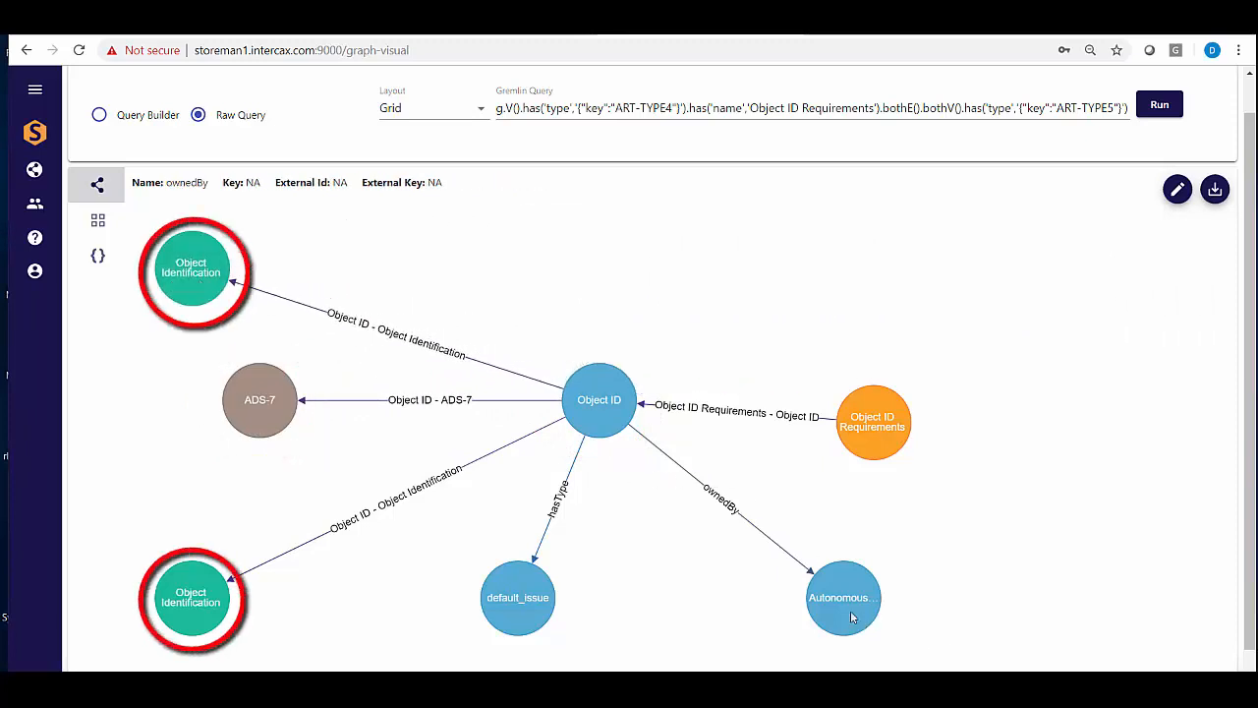
pyautogui.moveTo(851, 611); pyautogui.dragTo(605, 257)
pyautogui.moveTo(523, 579); pyautogui.dragTo(611, 558)
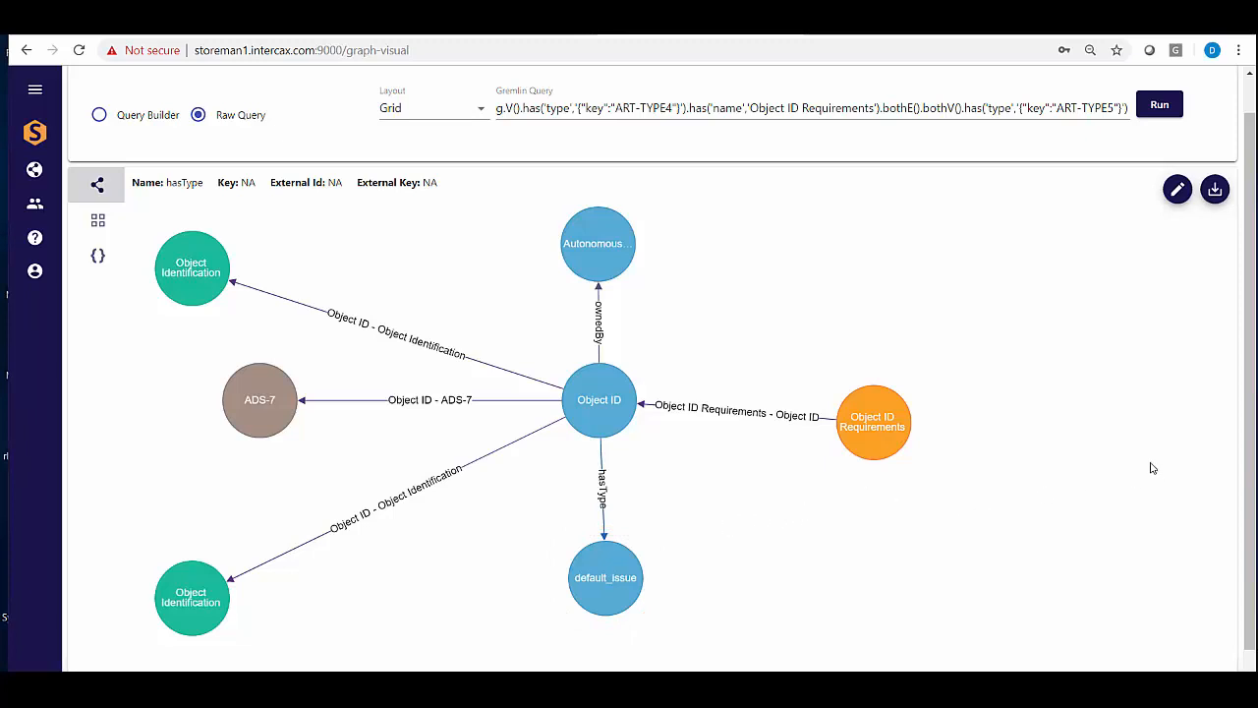
# Hide the Container and Type node types in the graph display preferences and apply the change
pyautogui.click(1179, 188)
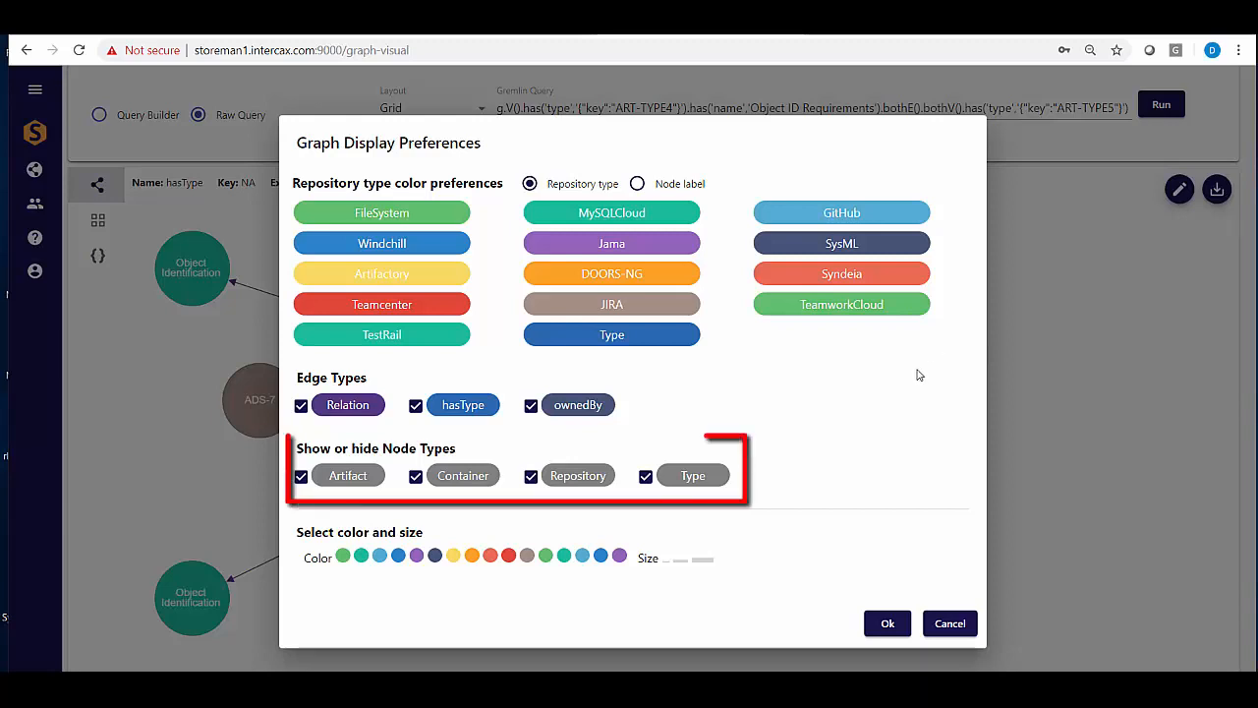
pyautogui.click(416, 477)
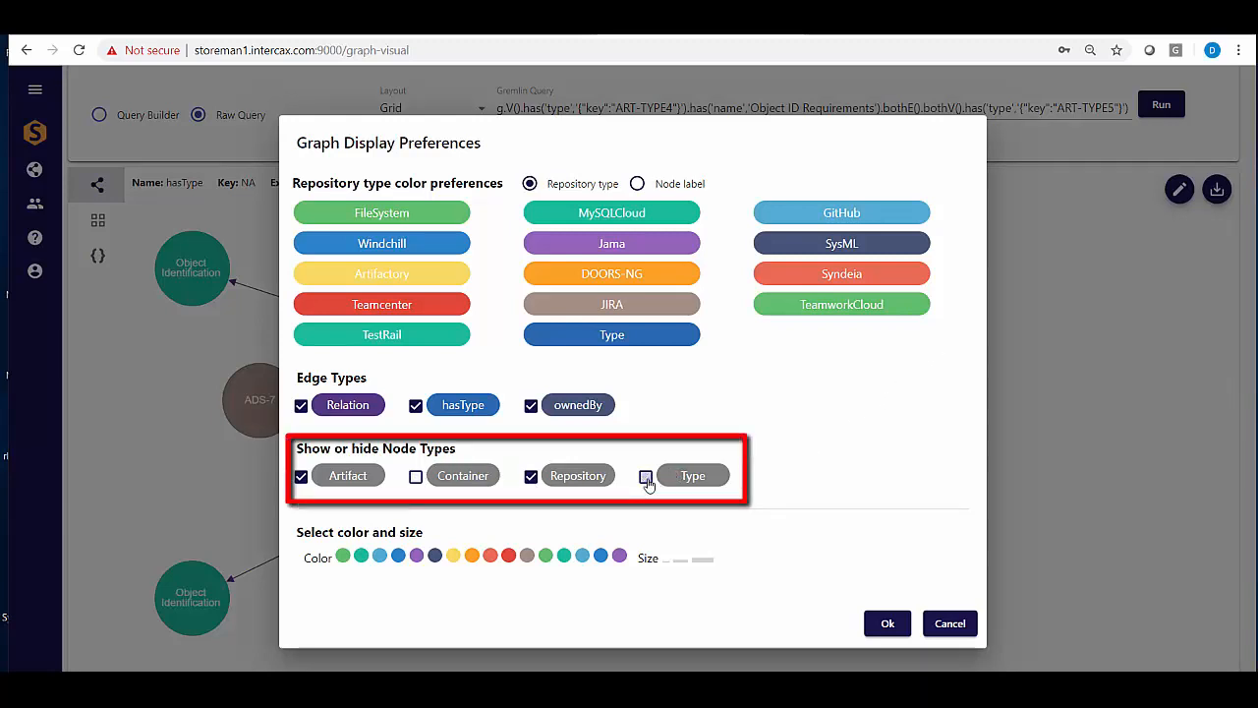
pyautogui.click(888, 623)
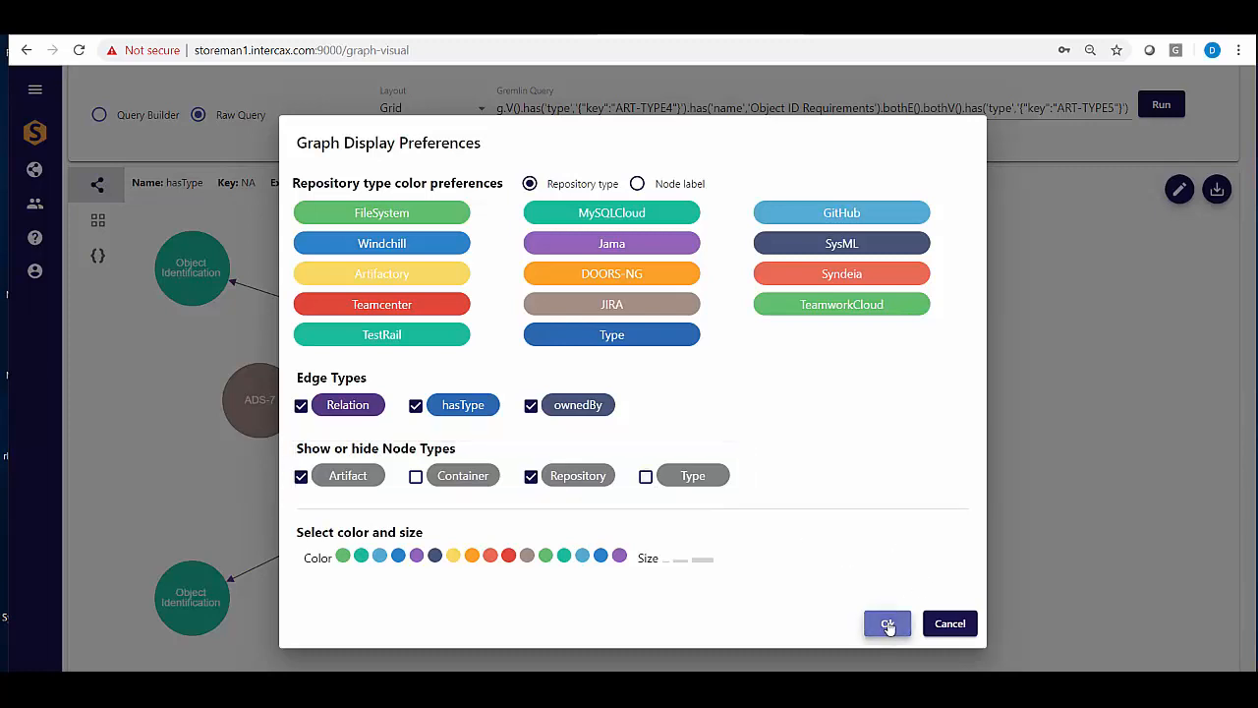